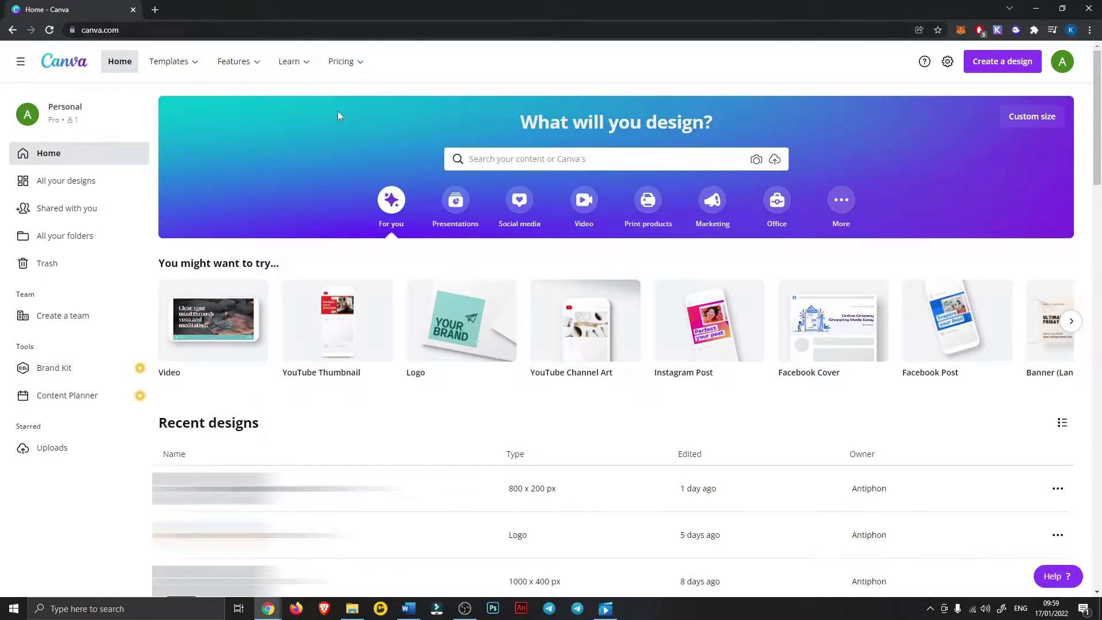
mouse_move(348, 73)
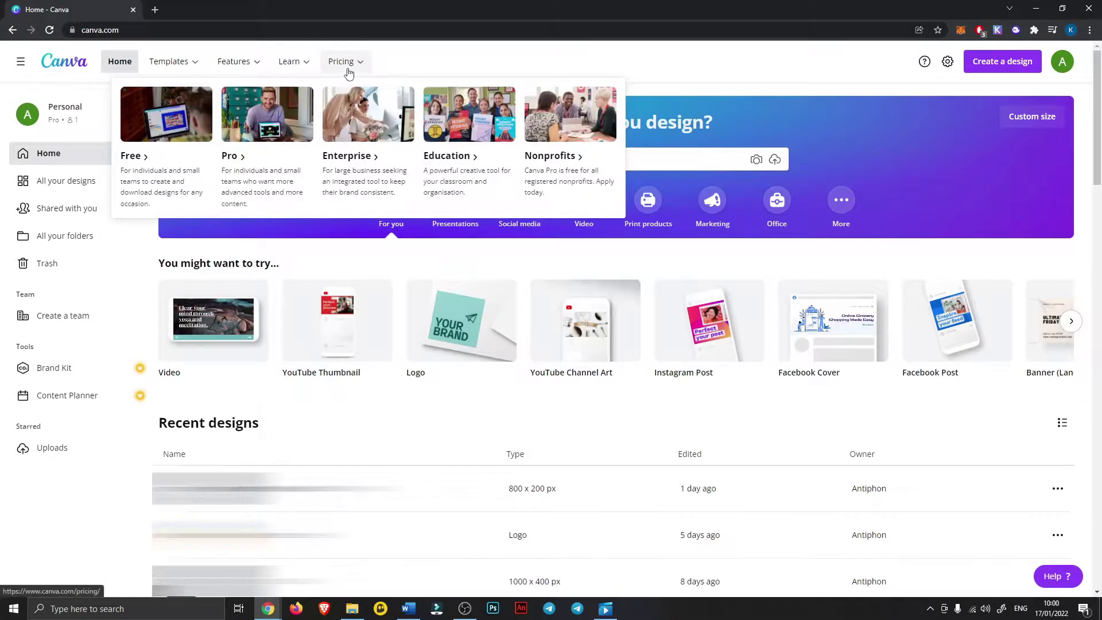
left_click(237, 160)
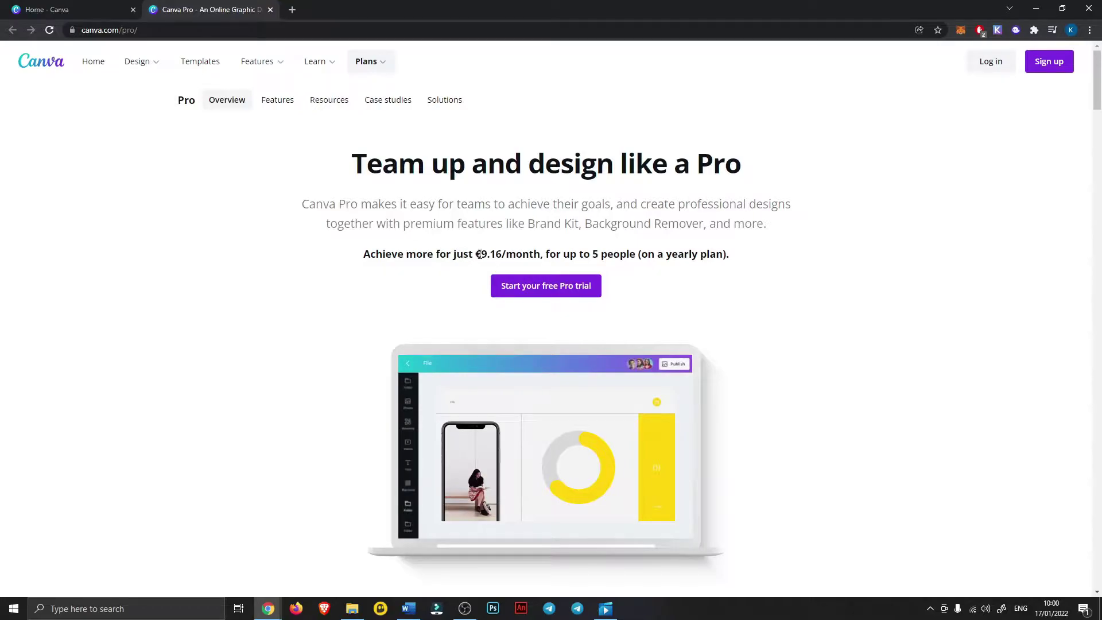
key("ctrl+w")
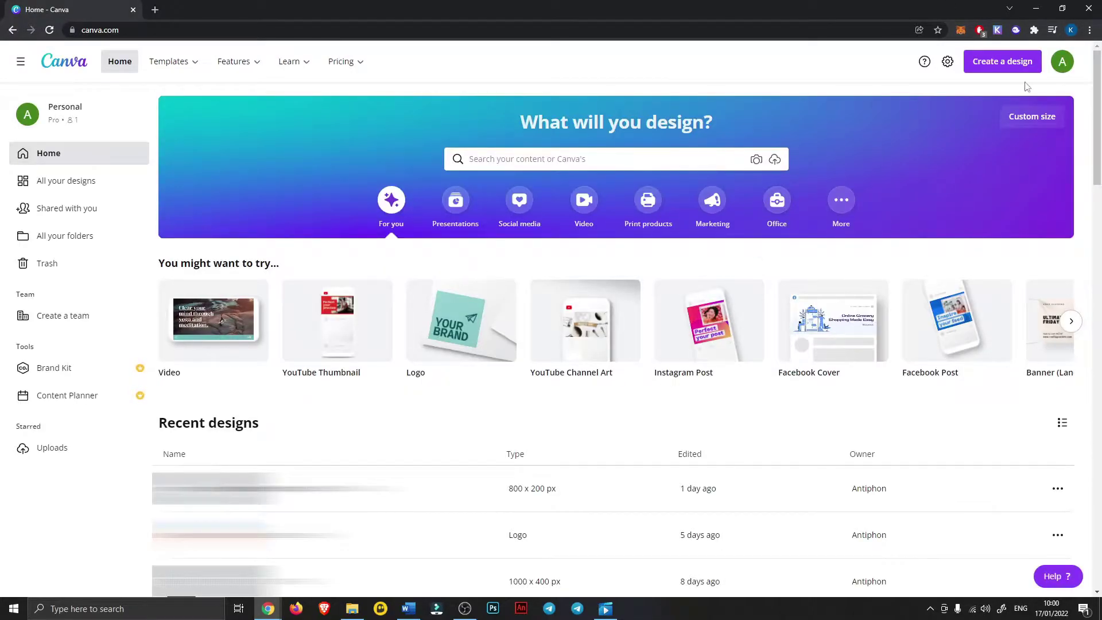
Start a new logo design and try the CROSSALIOS, ALO, Gangs of Goryo and Rig Wizards templates
left_click(1011, 63)
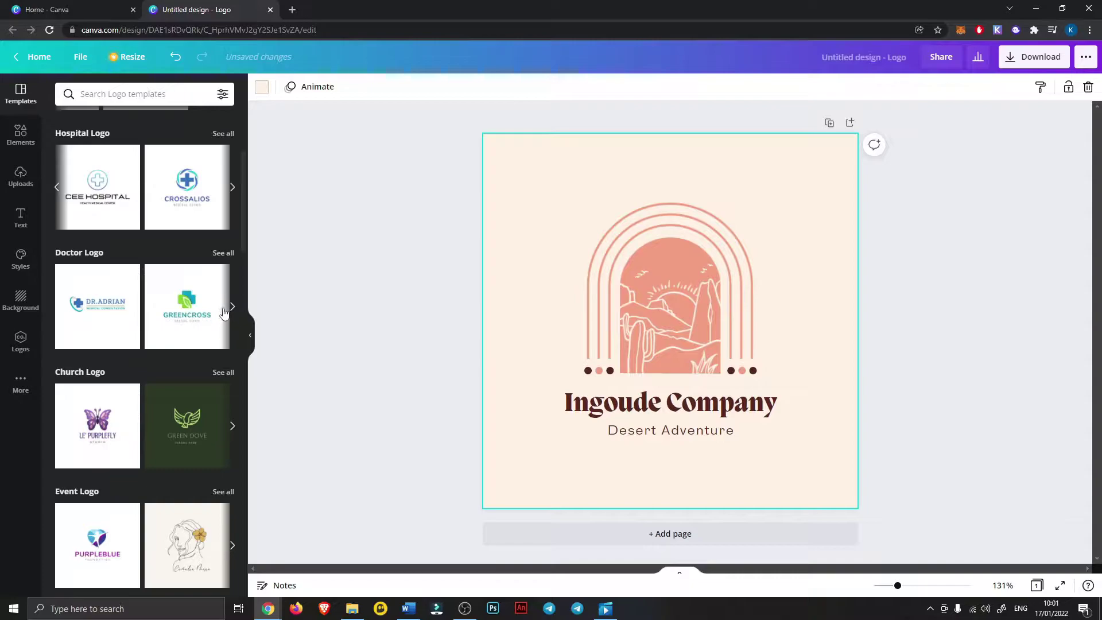
left_click(217, 191)
left_click(97, 230)
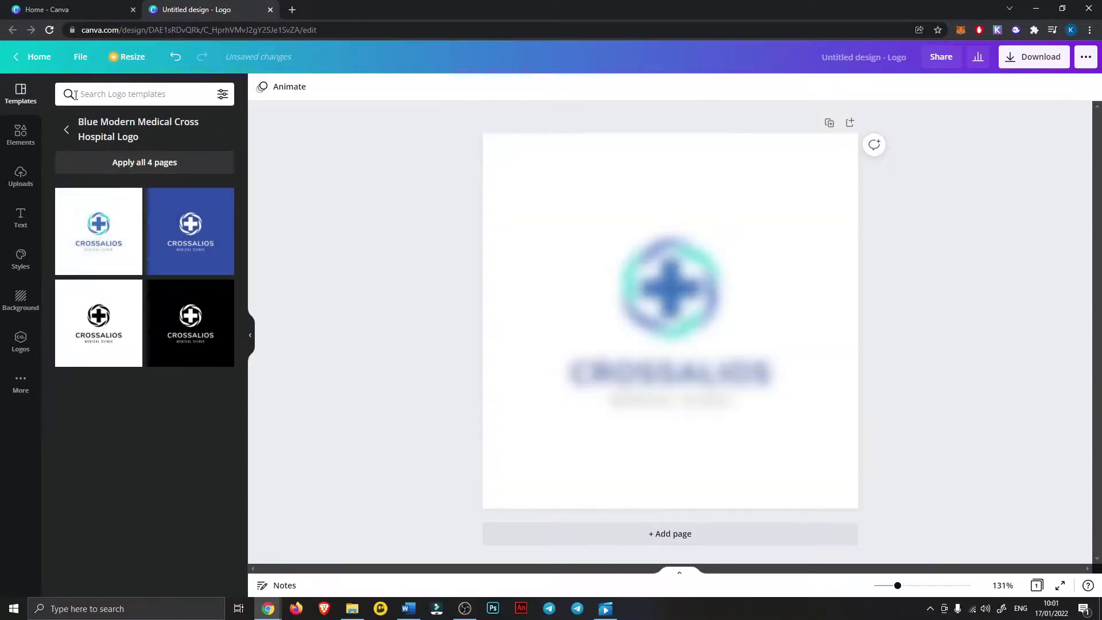
left_click(67, 130)
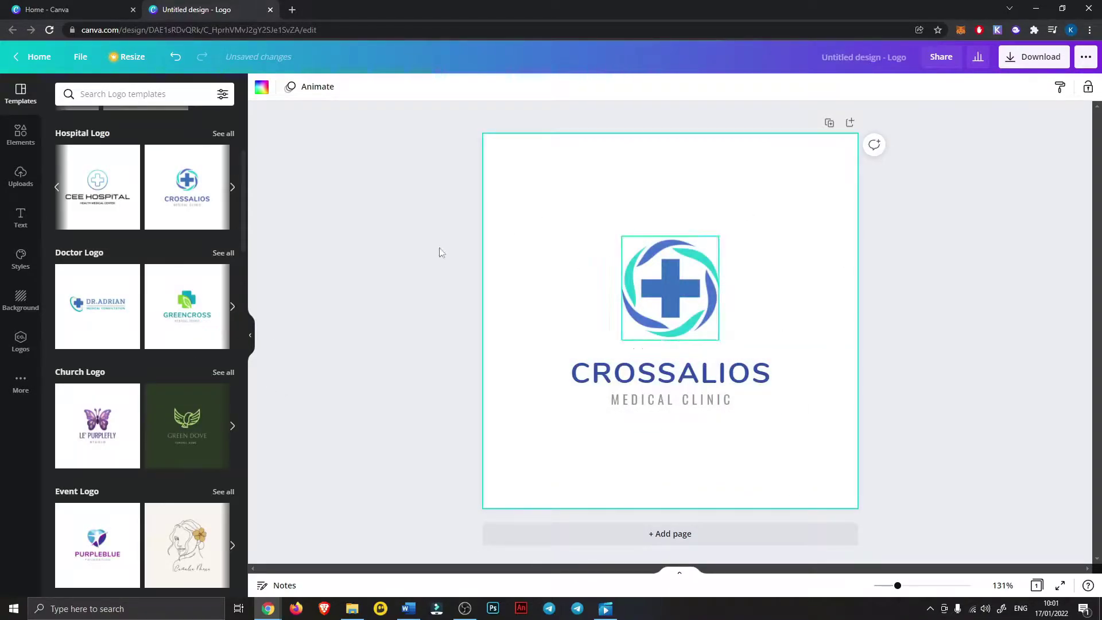
scroll(221, 404, "down", 2)
scroll(194, 375, "down", 6)
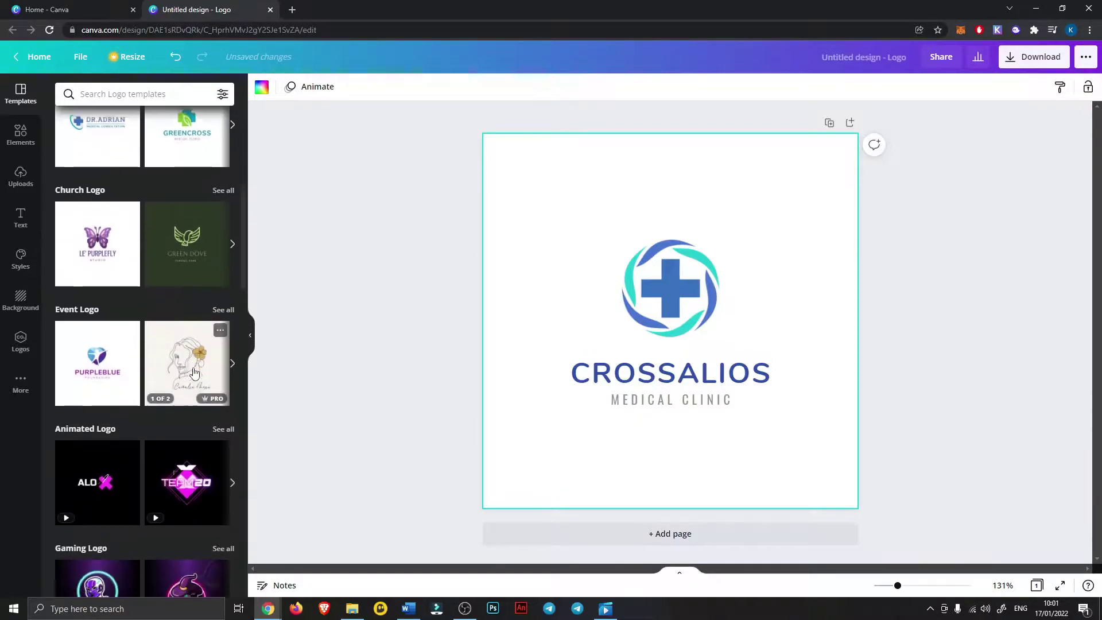
left_click(107, 204)
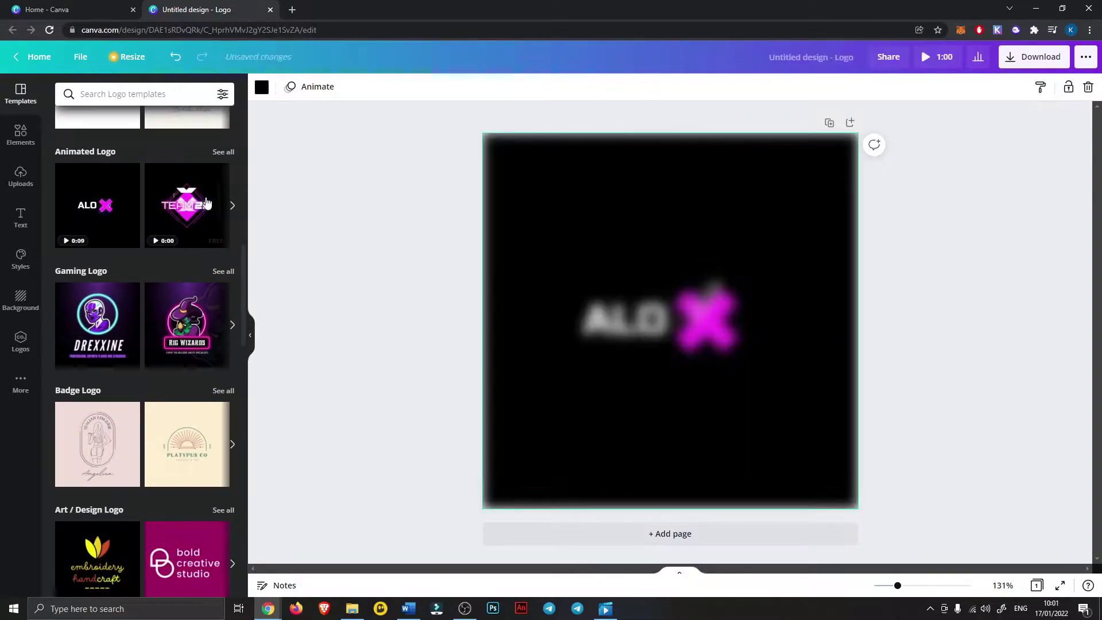
left_click(233, 205)
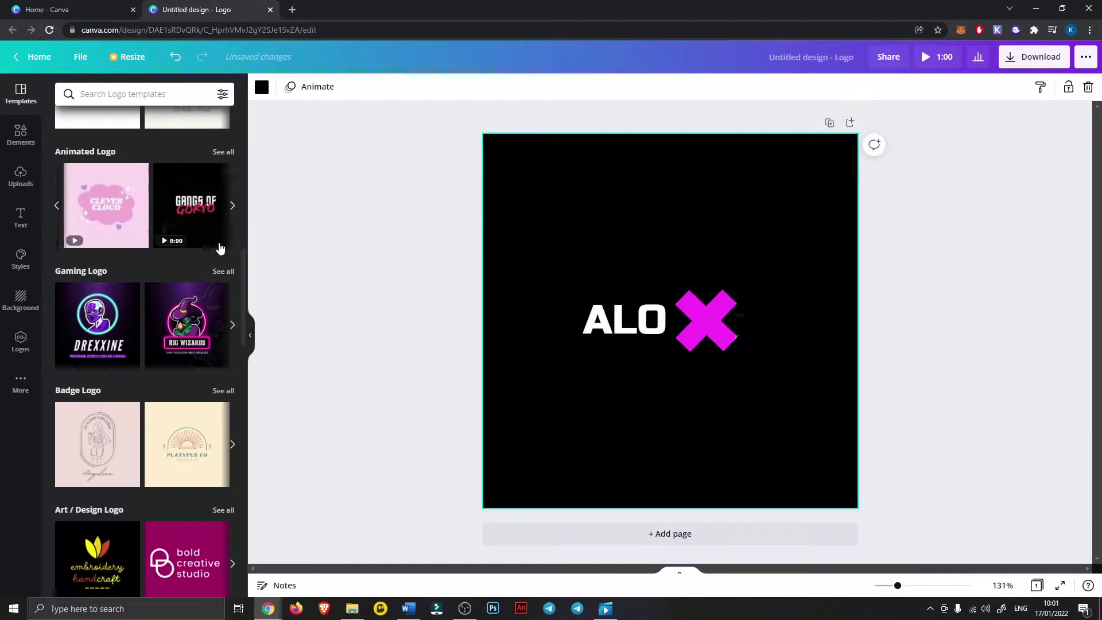
left_click(179, 206)
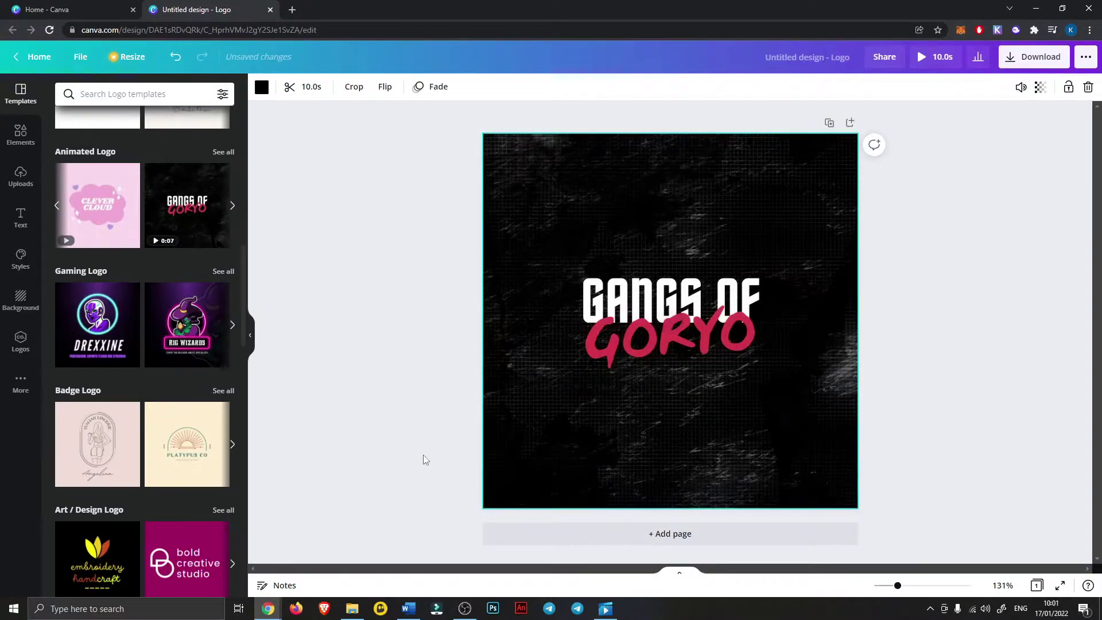
left_click(186, 324)
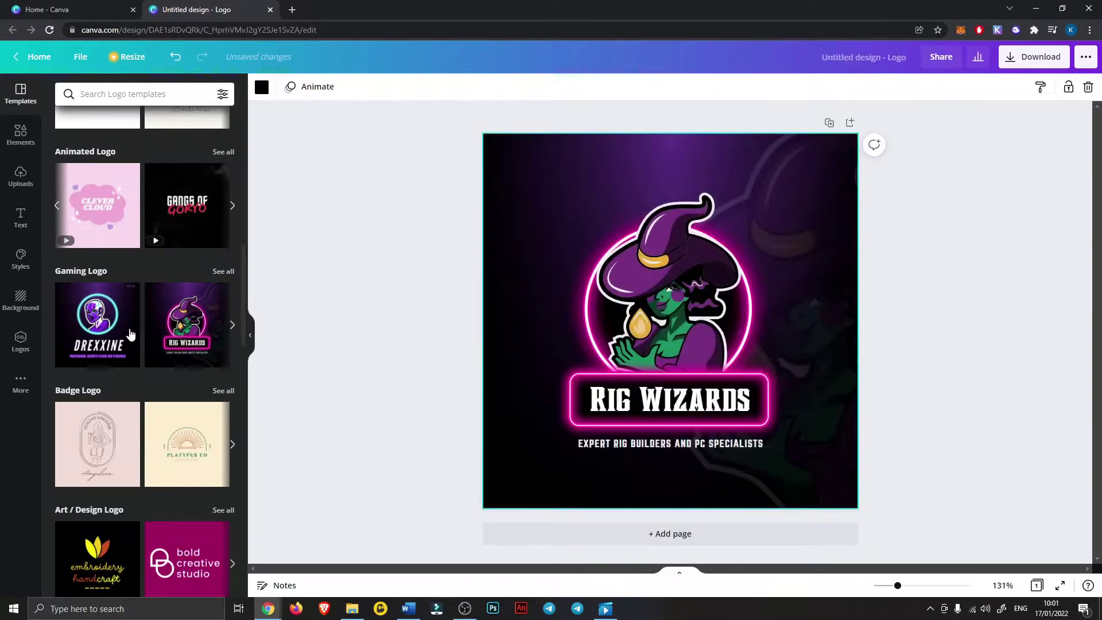
Try the LINESBOTIC robot logo template on the page
scroll(115, 321, "down", 10)
left_click(100, 164)
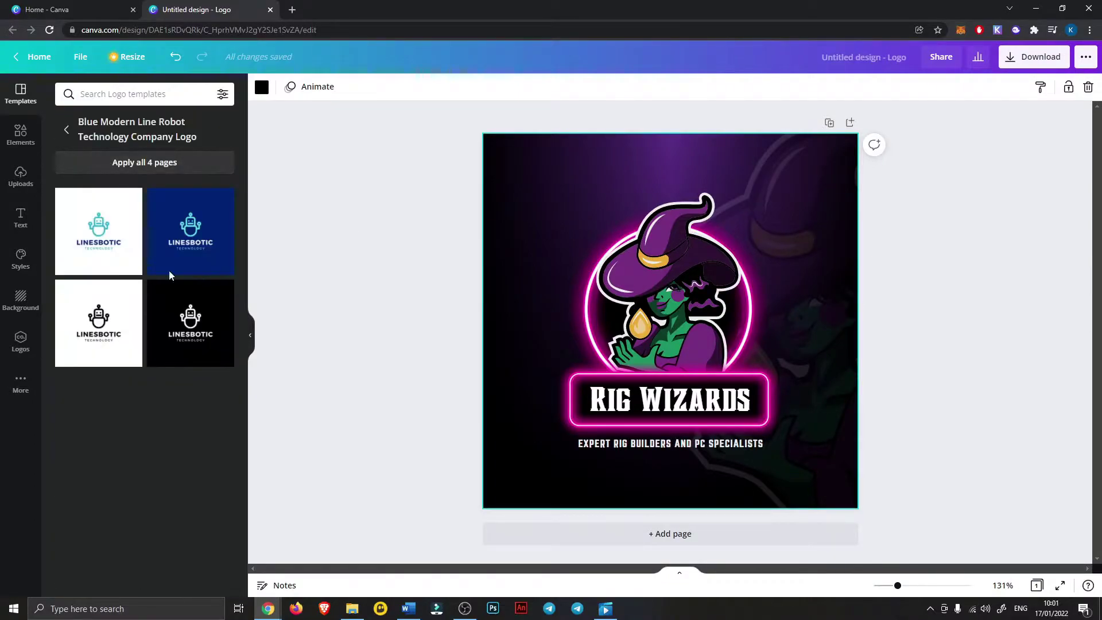
left_click(115, 224)
left_click(67, 130)
scroll(155, 270, "down", 5)
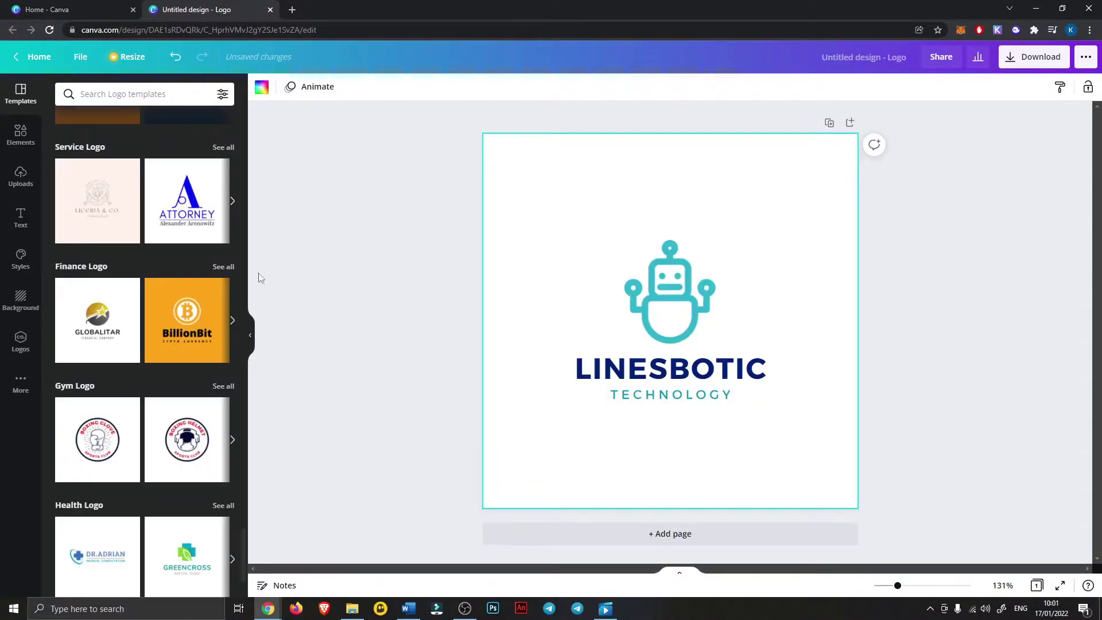
Browse the Finance Logo templates, trying BillionBit, BLUECIRCLE and Speed Hawk
left_click(223, 268)
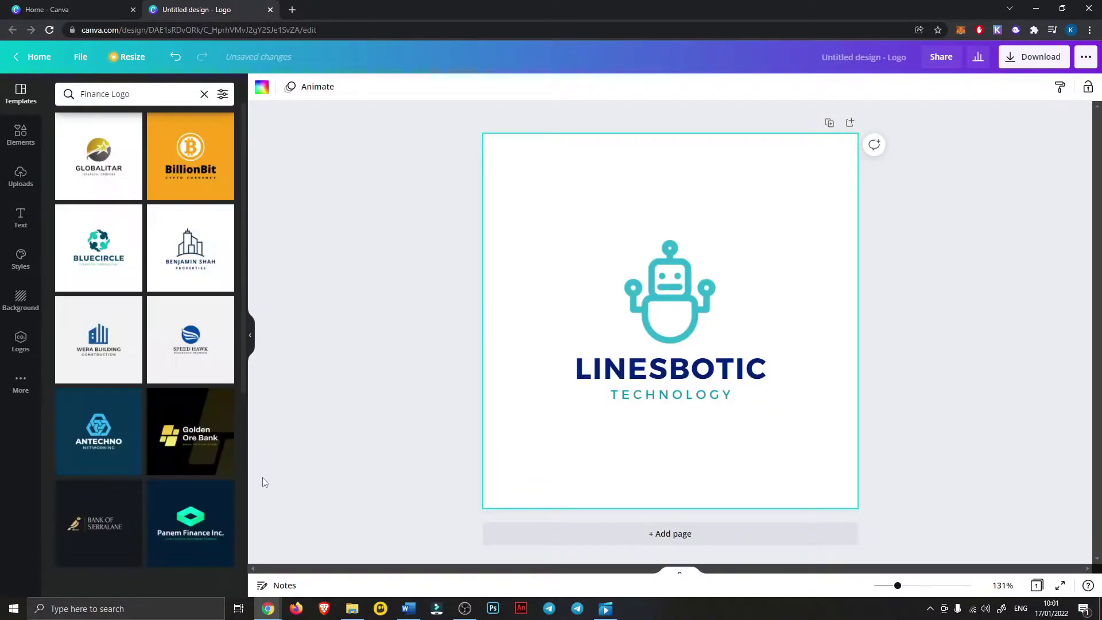
left_click(207, 157)
left_click(190, 217)
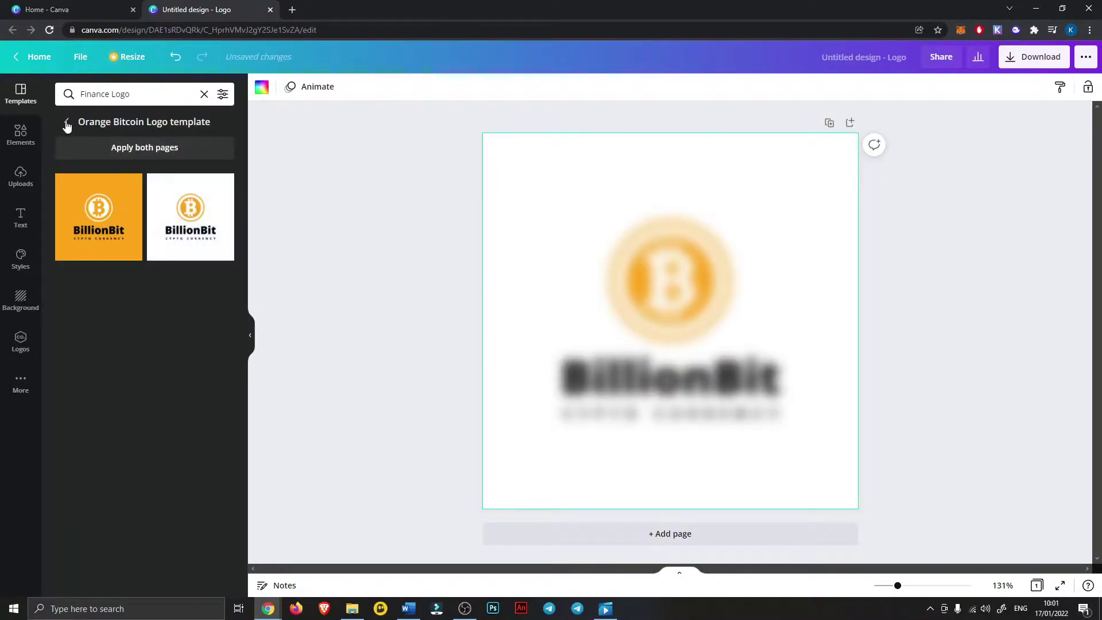
left_click(67, 127)
left_click(99, 241)
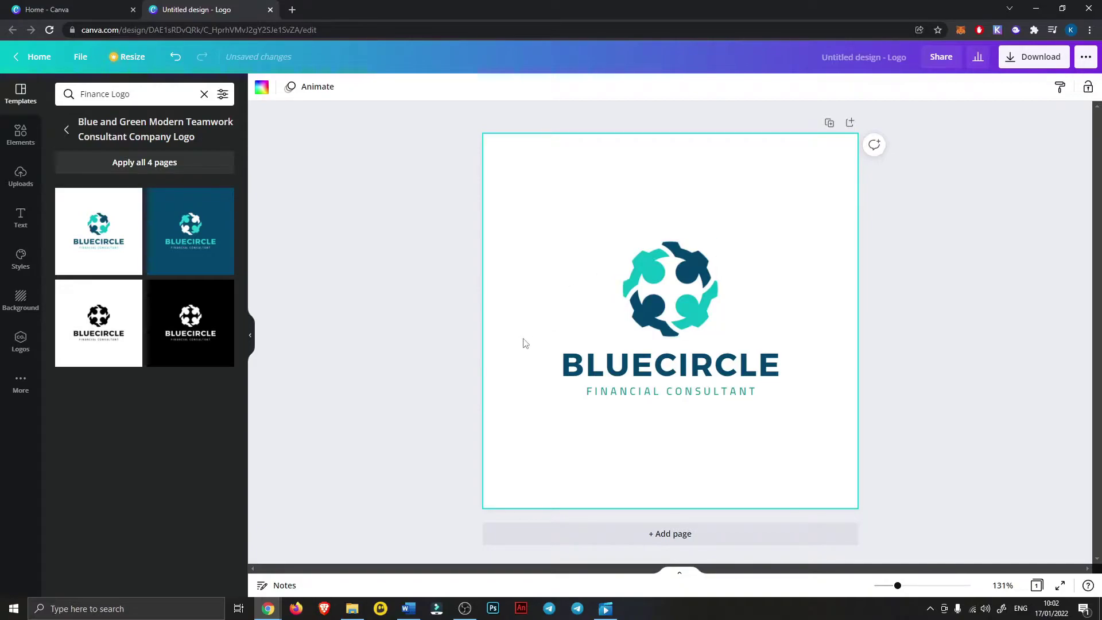
left_click(122, 232)
left_click(67, 130)
left_click(202, 339)
left_click(92, 235)
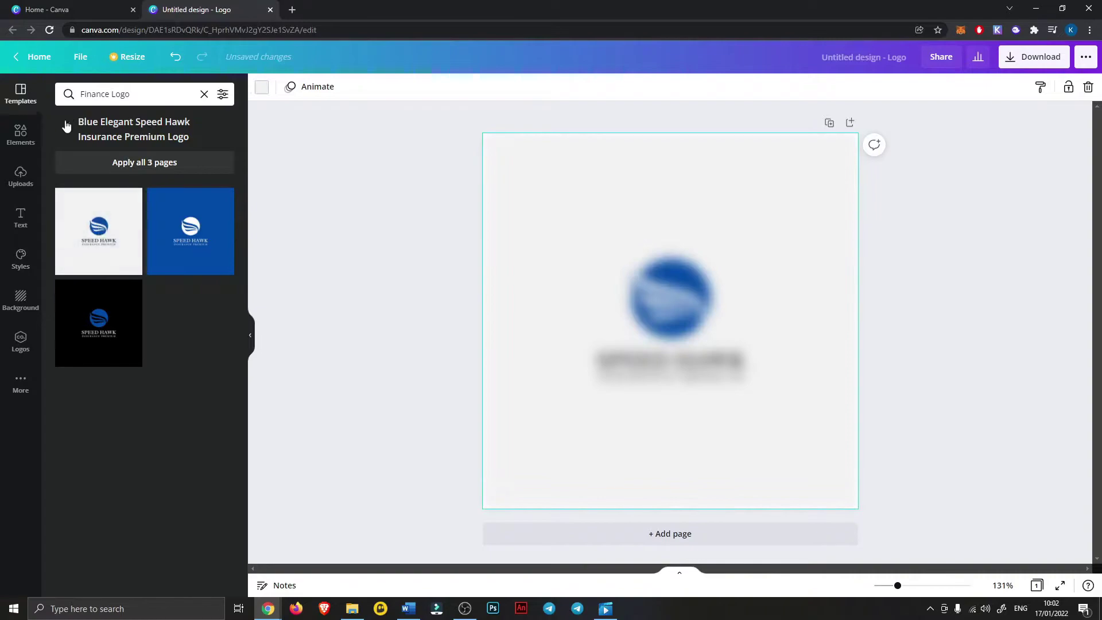
left_click(67, 126)
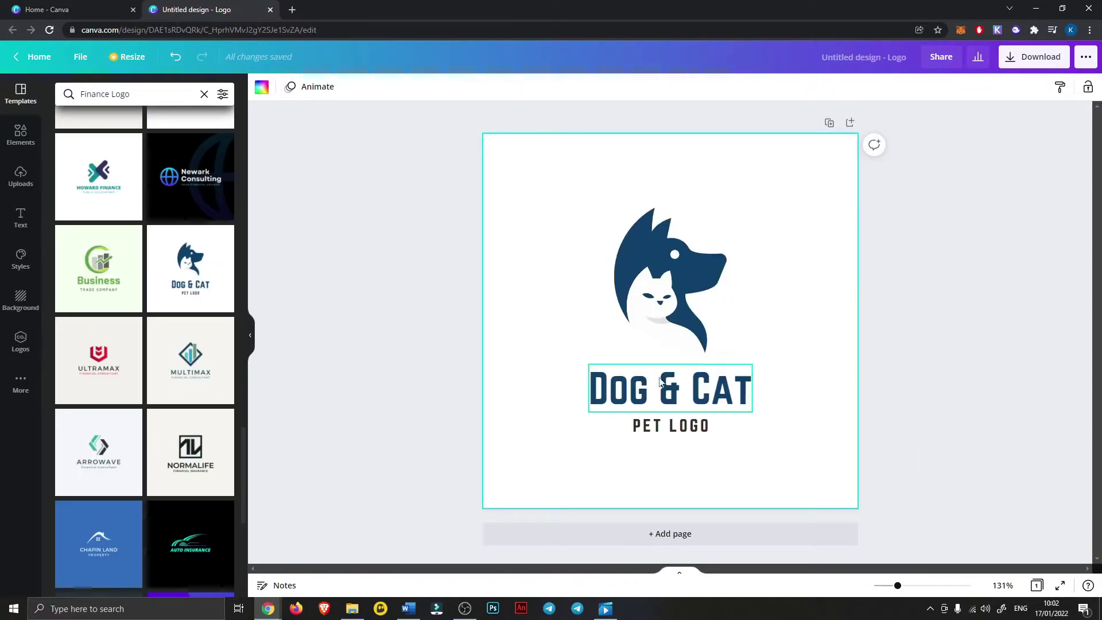
Replace the Dog & Cat title with 'CatDog Coin' on two lines
left_click(659, 382)
left_click(685, 399)
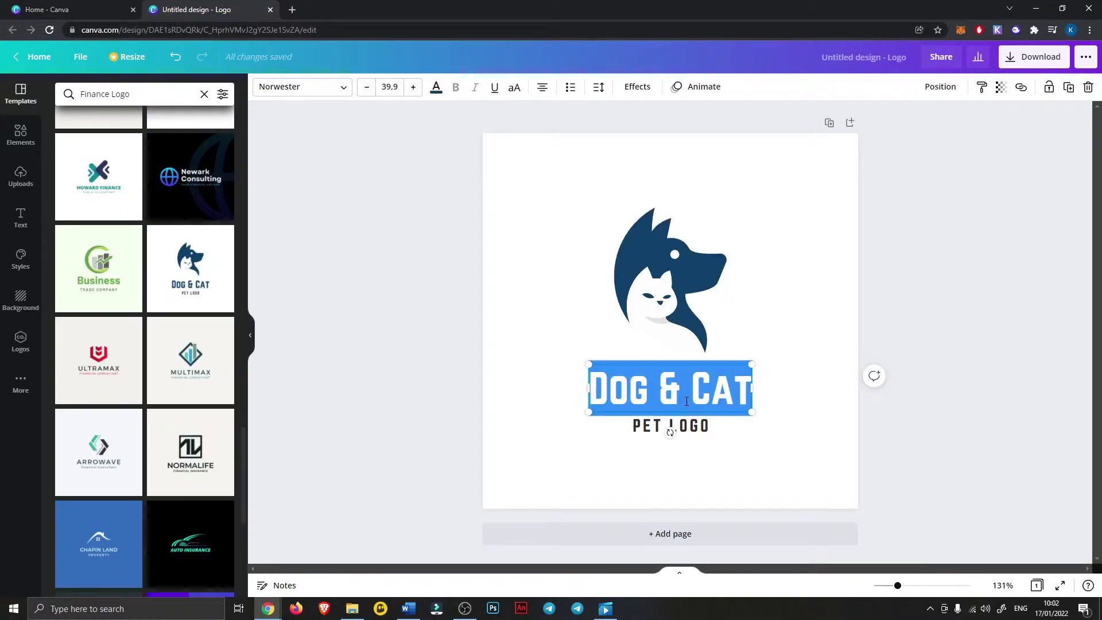
type("Catd")
key("BackSpace")
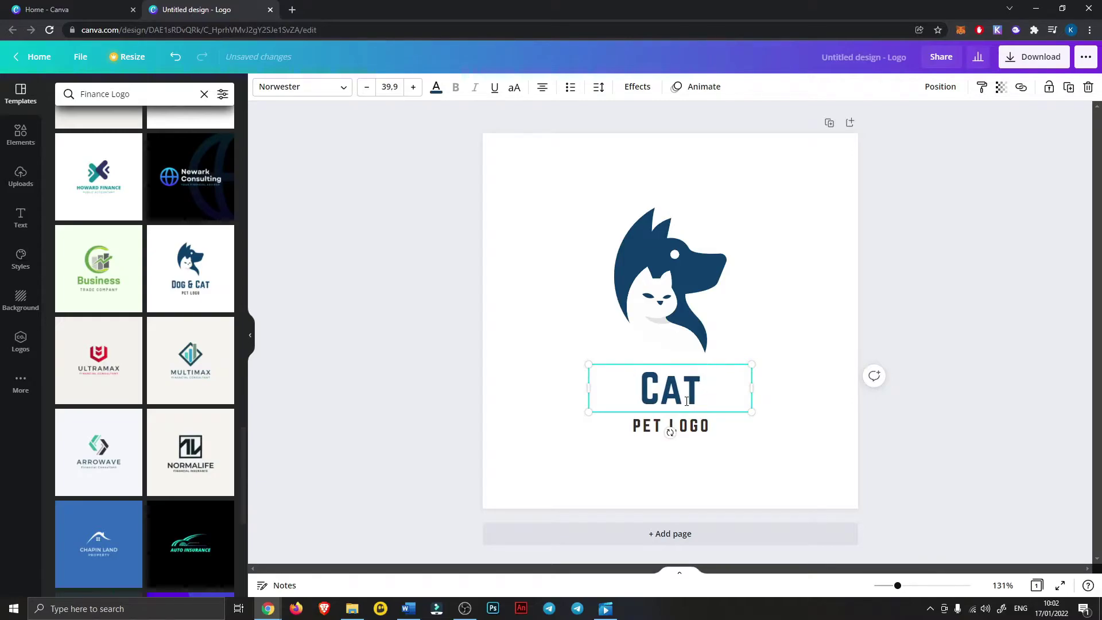
type("Dog")
key("Return")
type("Coin")
key("Escape")
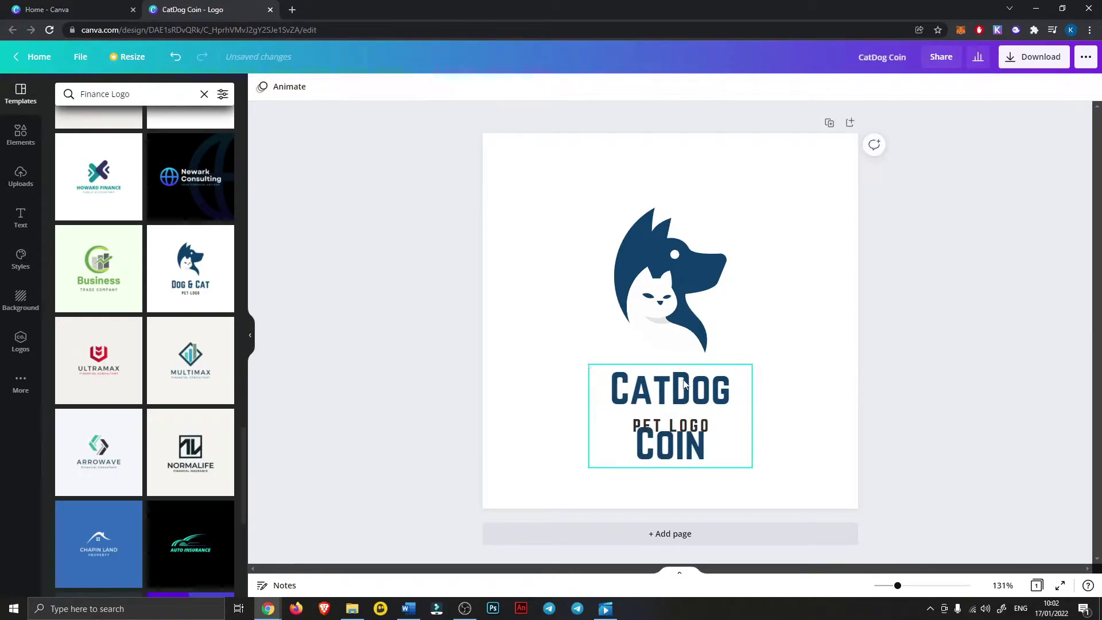
Delete the PET LOGO tagline, then enlarge and centre the icon and title together
left_click_drag(684, 383, 779, 352)
left_click(648, 425)
key("Delete")
left_click_drag(716, 365, 629, 381)
left_click(853, 374)
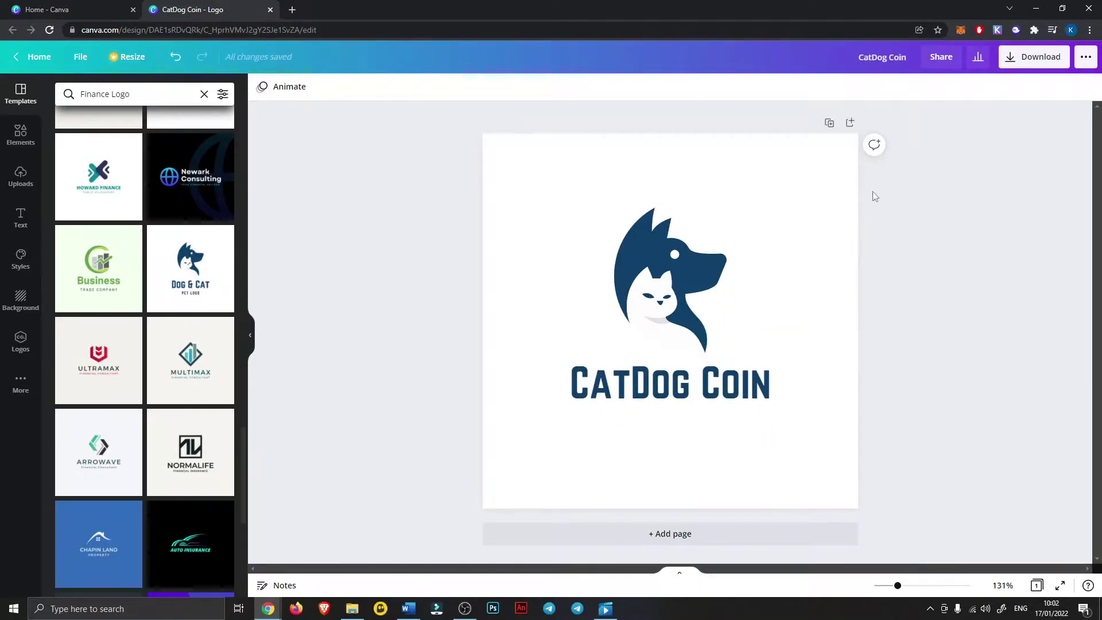
key("ctrl+a")
left_click_drag(520, 434, 446, 497)
left_click_drag(632, 344, 680, 315)
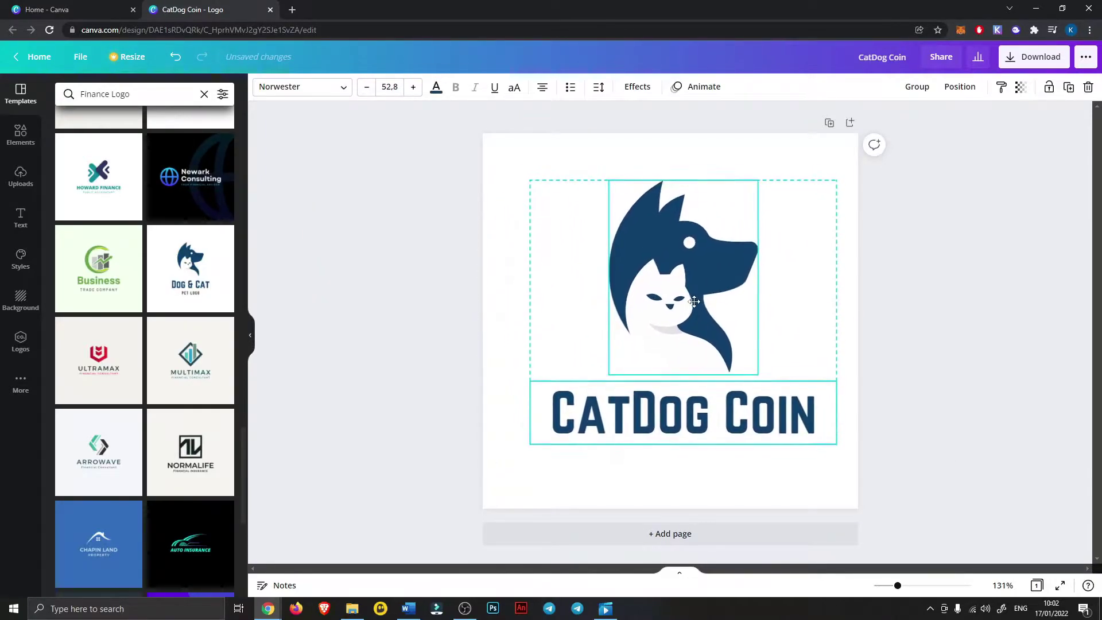
key("Escape")
Duplicate the page, remove its CatDog Coin text and enlarge the icon on page 2
left_click(829, 123)
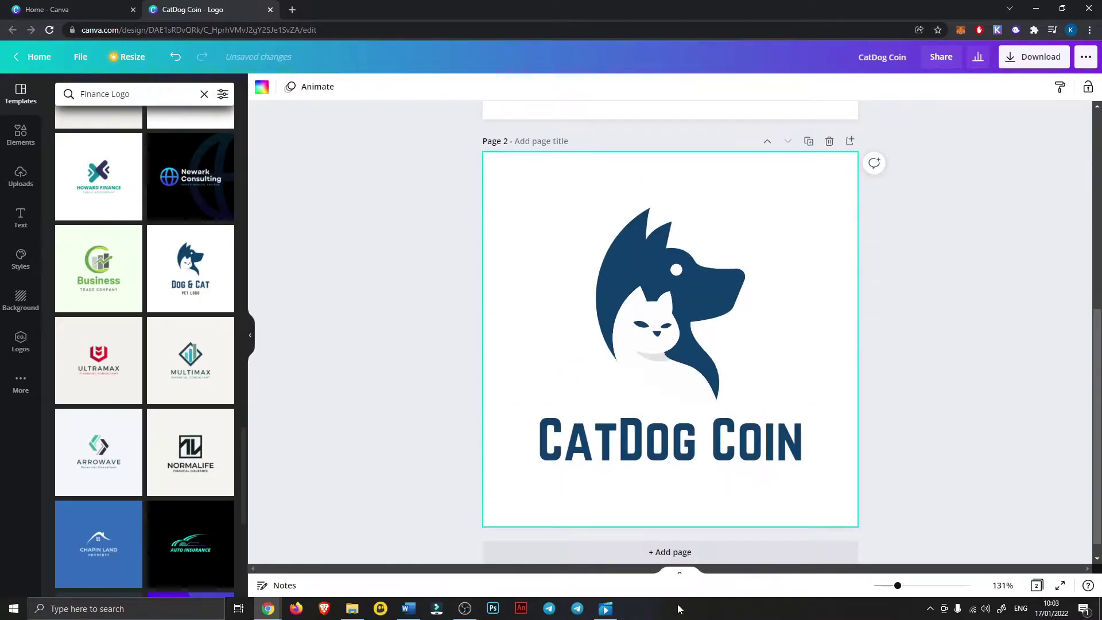
left_click(648, 453)
key("Delete")
left_click(689, 299)
left_click_drag(743, 400, 810, 483)
left_click(919, 469)
scroll(901, 453, "up", 6)
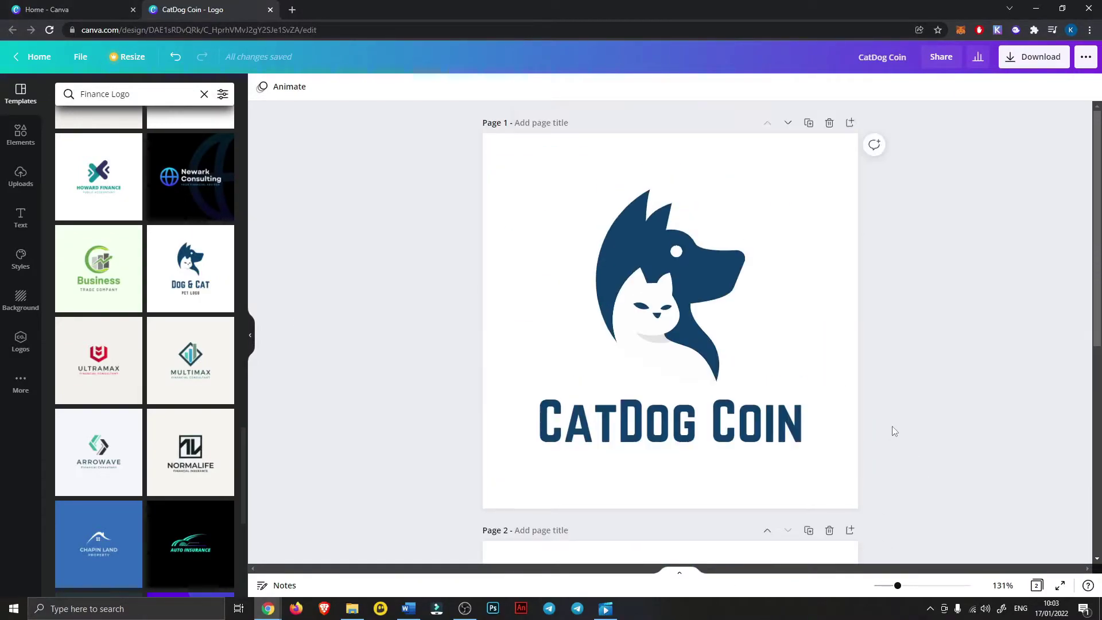
scroll(893, 431, "down", 6)
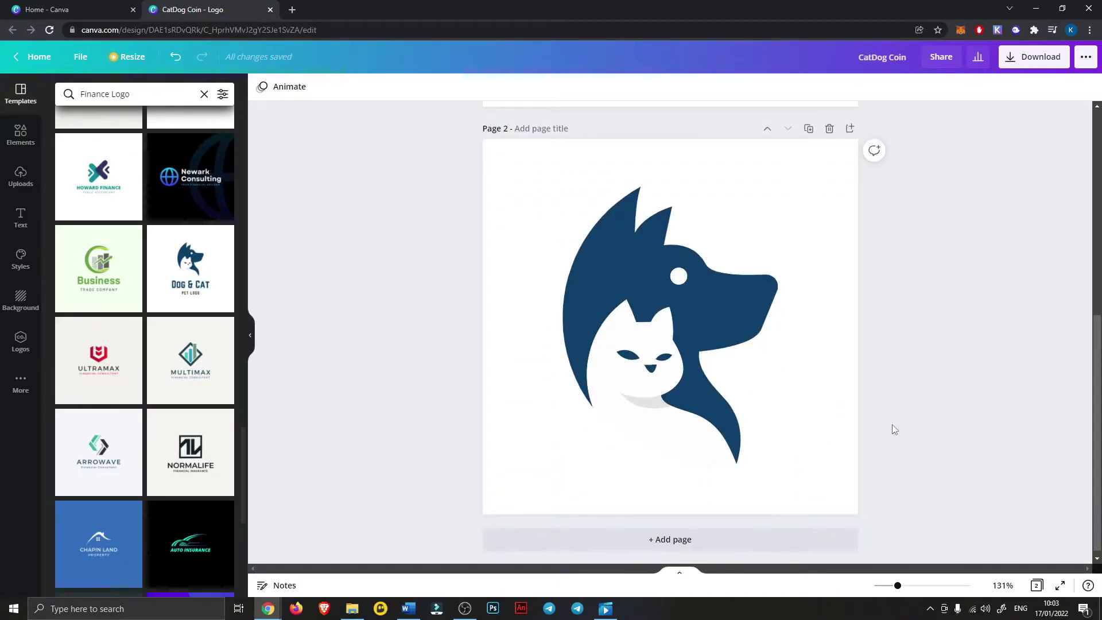
scroll(297, 199, "up", 6)
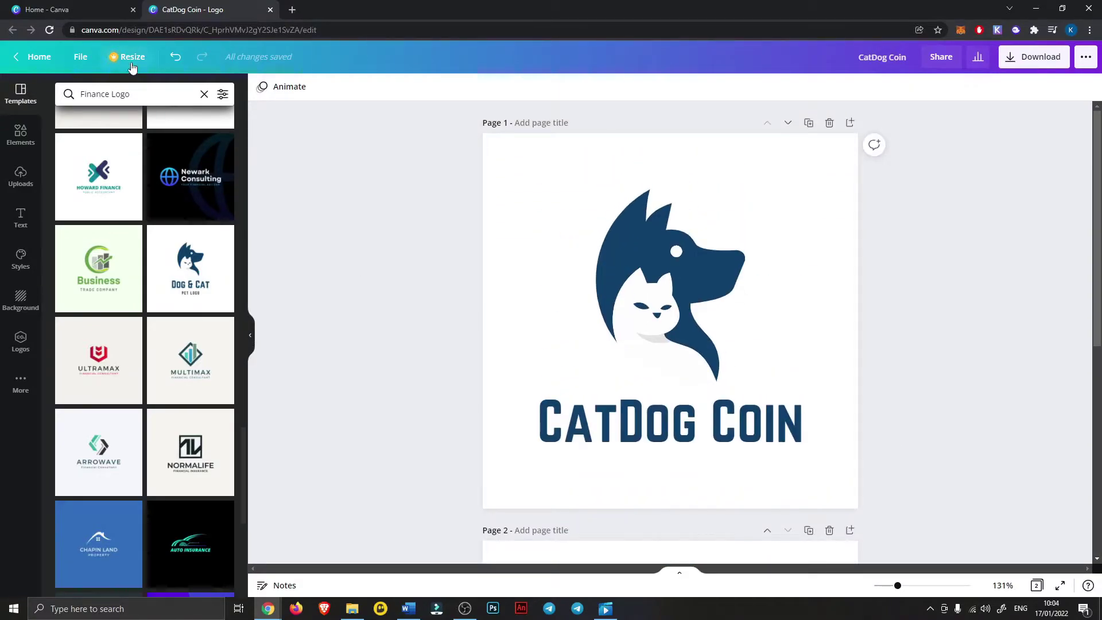
Make an 800 x 300 copy with the enlarged icon on the left and CatDog Coin beside it
left_click(131, 59)
type("800 x ")
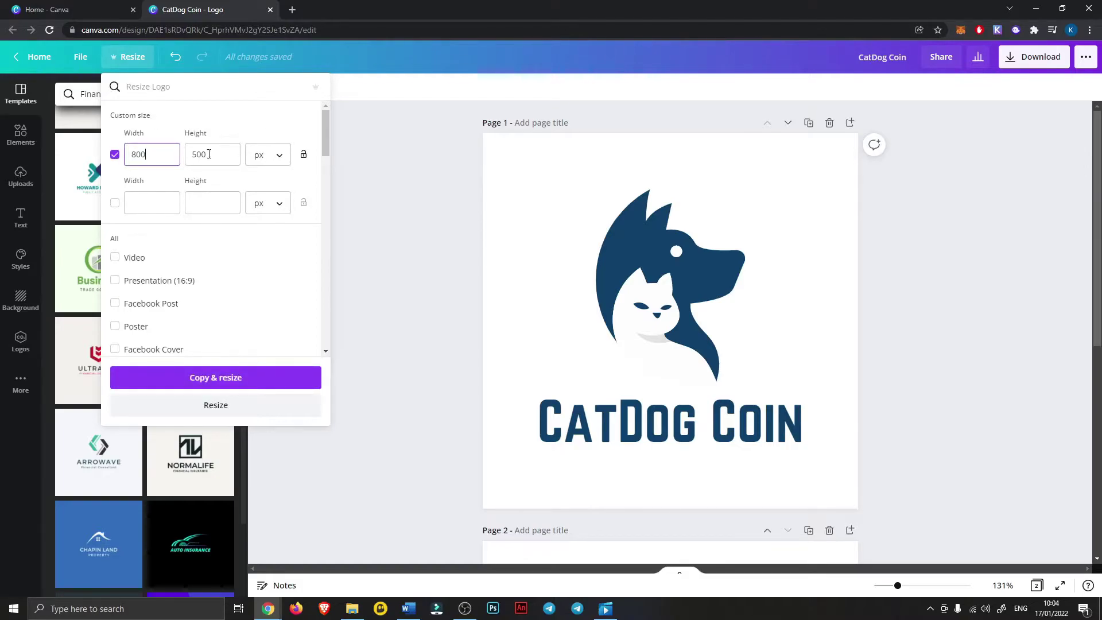
type("300")
left_click(189, 378)
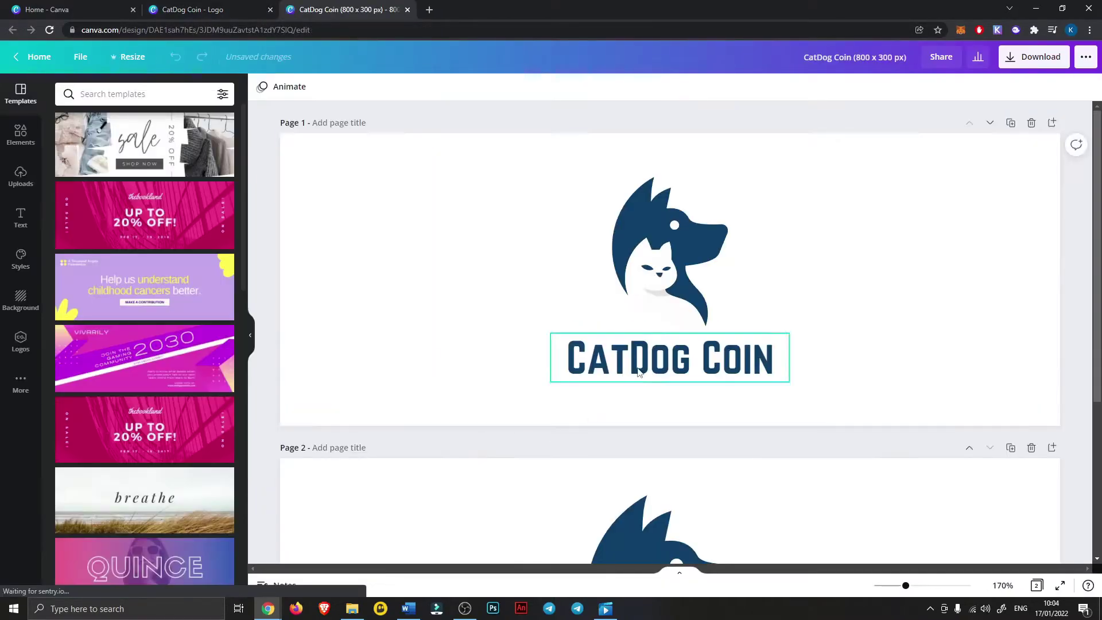
left_click_drag(665, 269, 373, 267)
left_click_drag(435, 327, 526, 442)
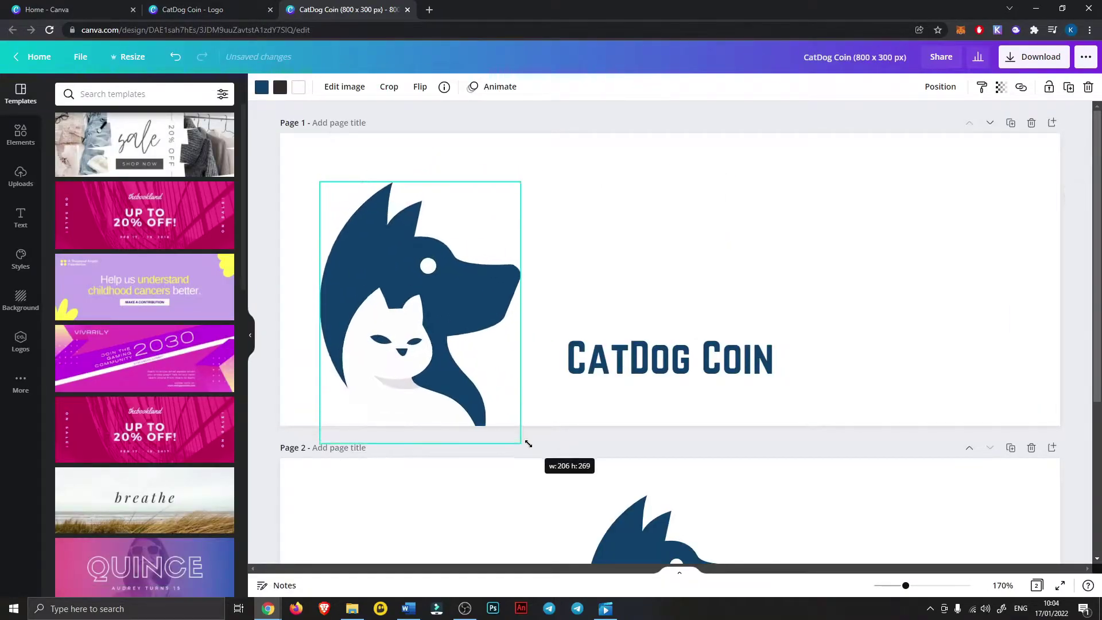
left_click_drag(378, 275, 360, 243)
left_click_drag(691, 327, 661, 247)
left_click_drag(758, 307, 1027, 359)
left_click_drag(921, 316, 920, 288)
left_click(1025, 452)
Delete the second page and download the horizontal logo as a PNG
left_click(1030, 448)
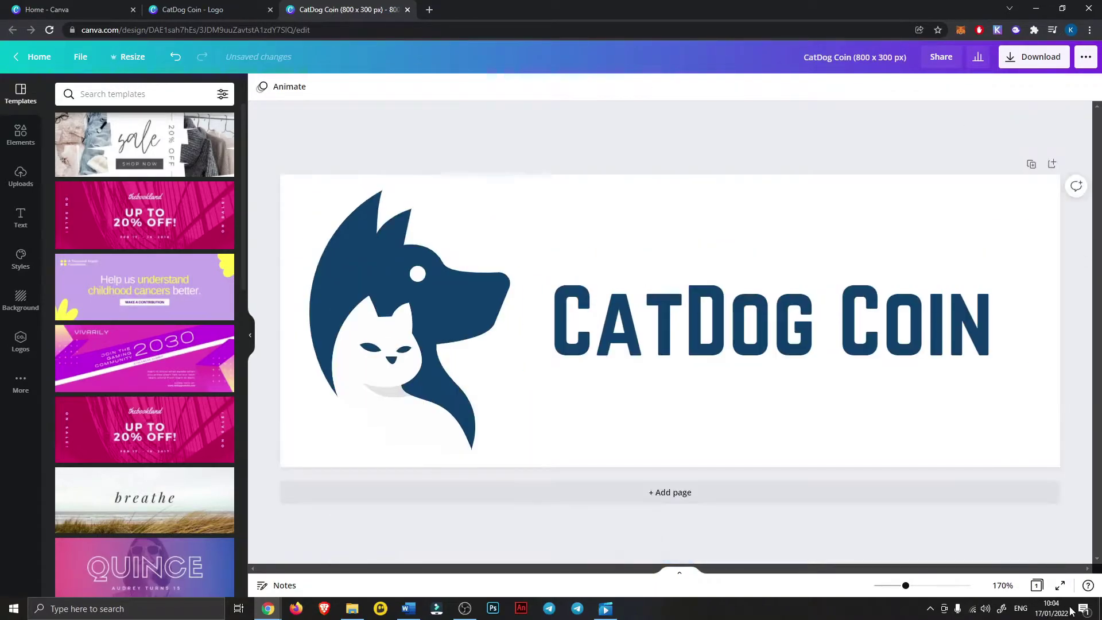
left_click(1034, 60)
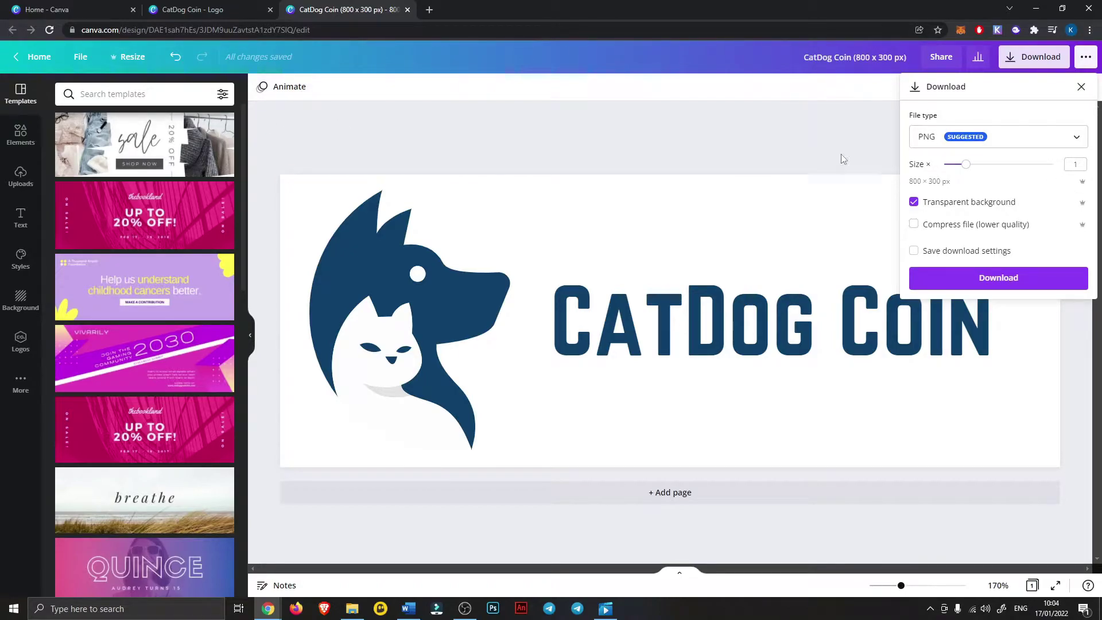
left_click(1013, 281)
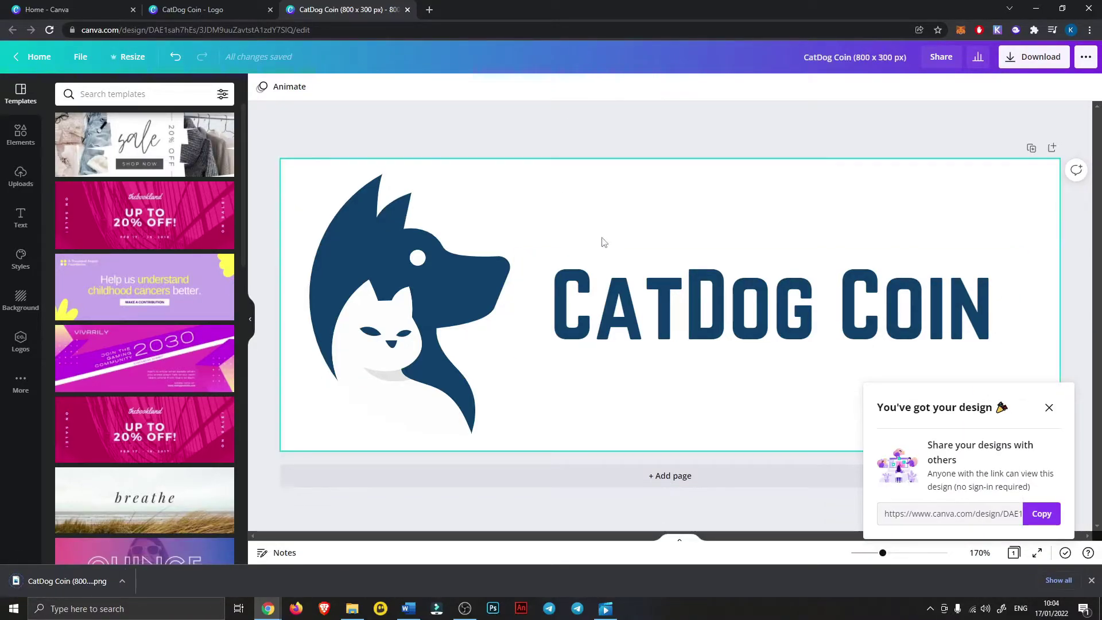
Download all pages of the square logo as PNGs with a transparent background
left_click(1012, 63)
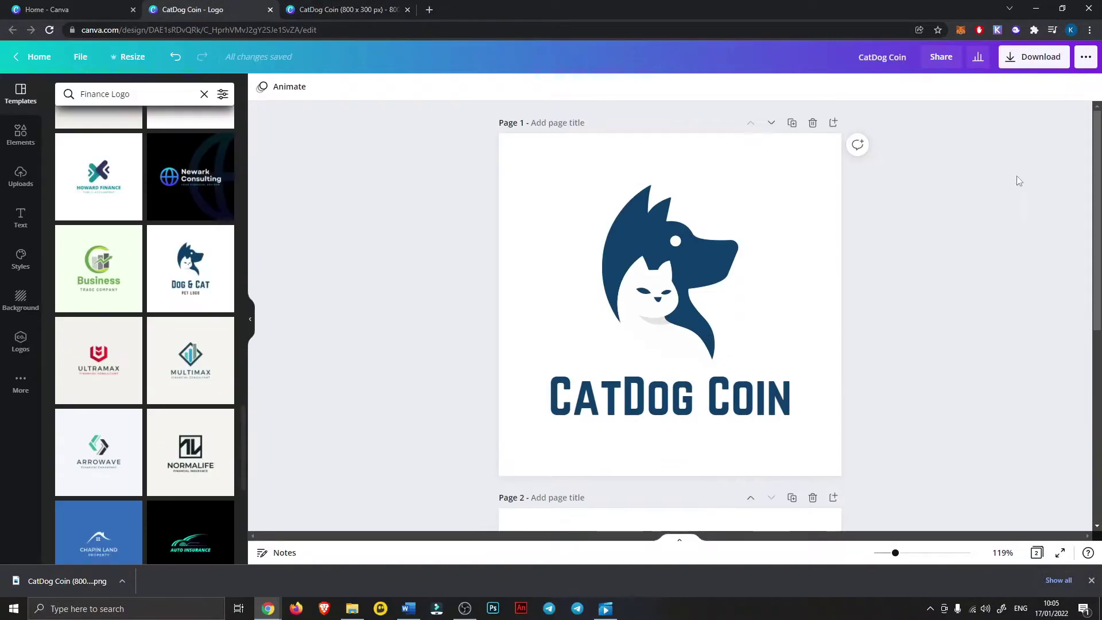
left_click(1031, 57)
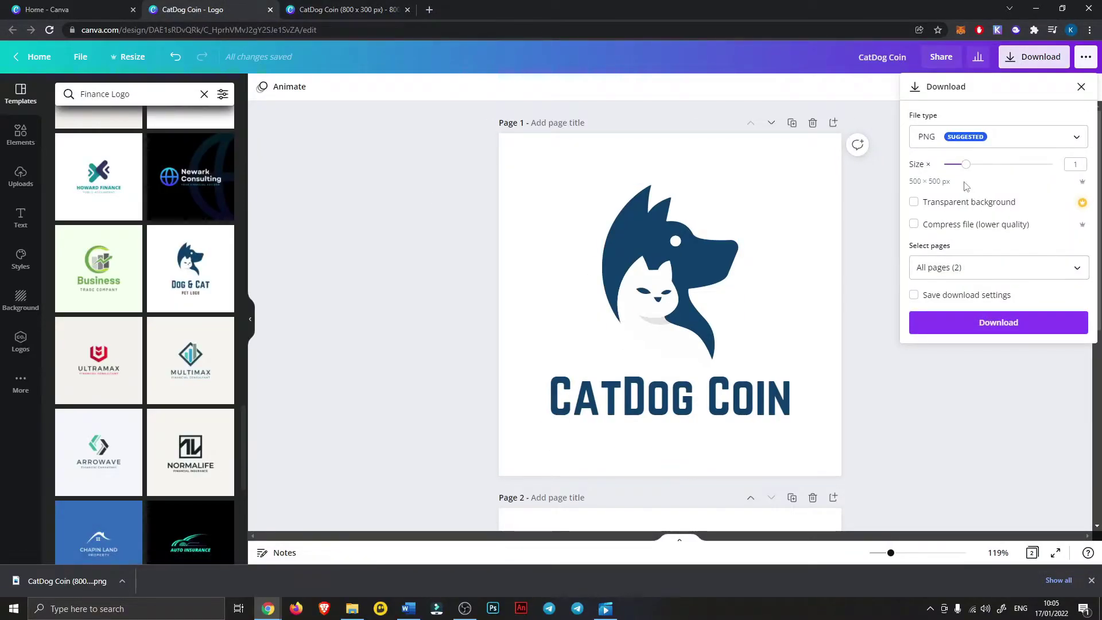
left_click(964, 208)
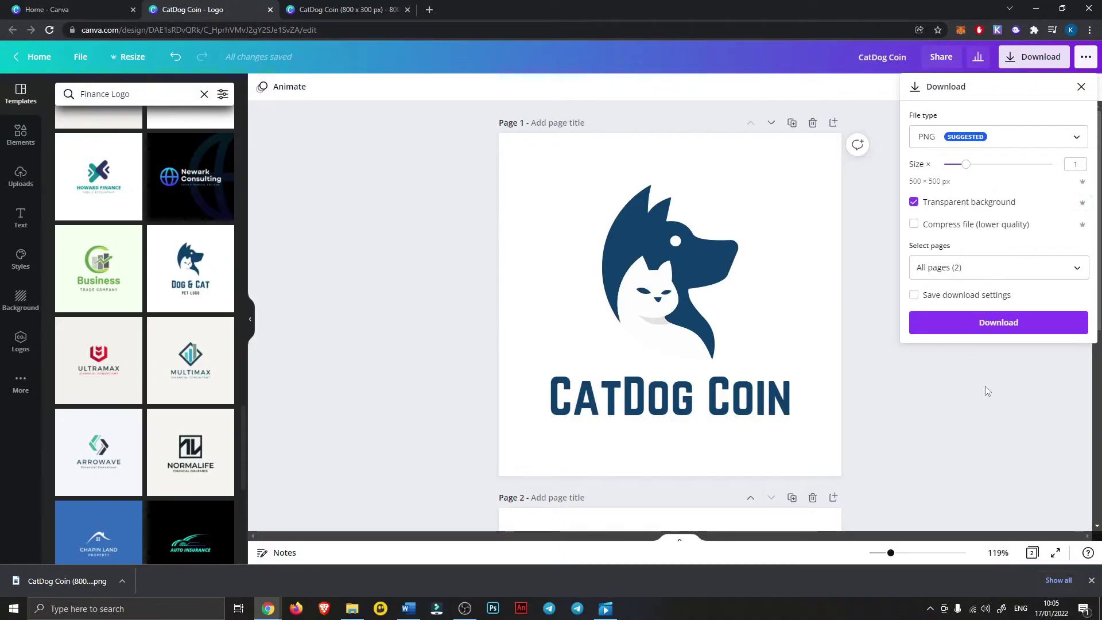
left_click(986, 325)
Create a new custom-size 1000 x 400 px design from the home page
key("ctrl+1")
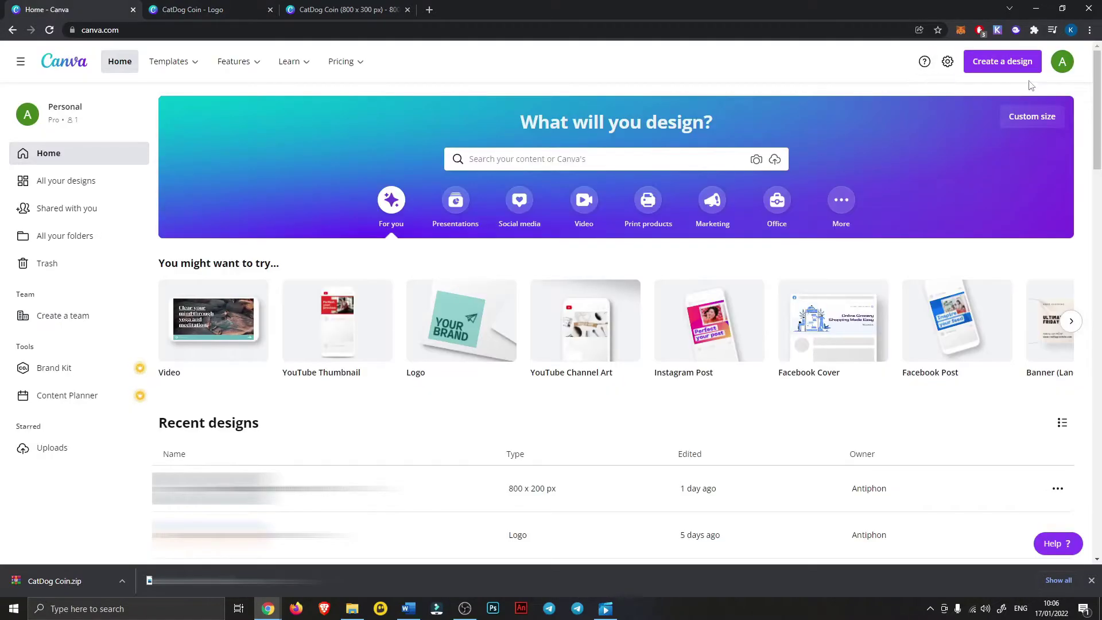
left_click(998, 62)
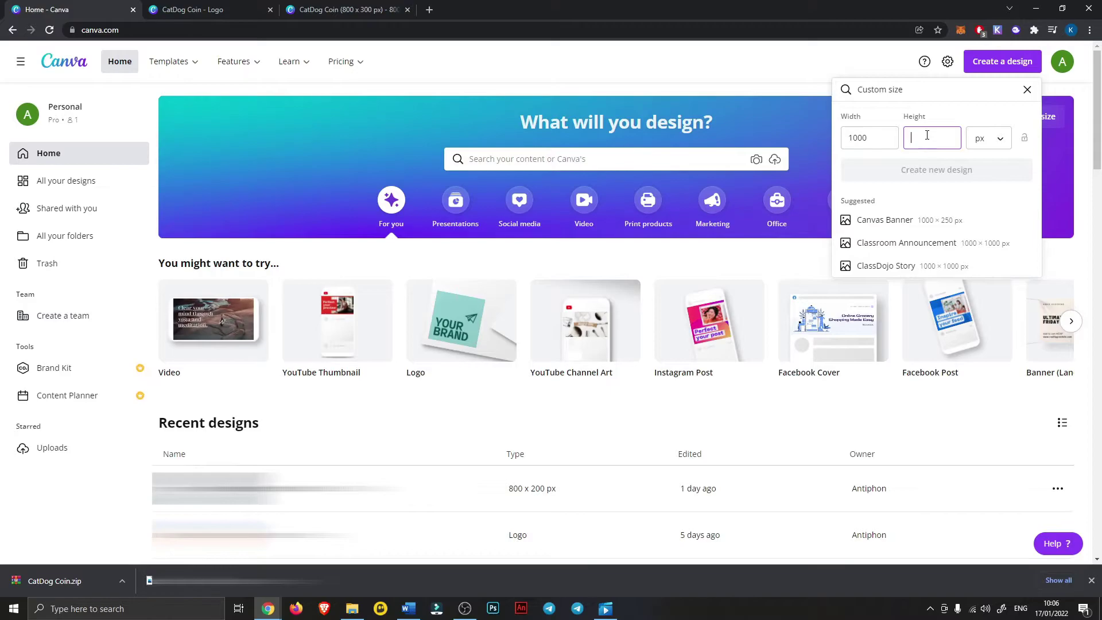
type("400")
left_click(963, 169)
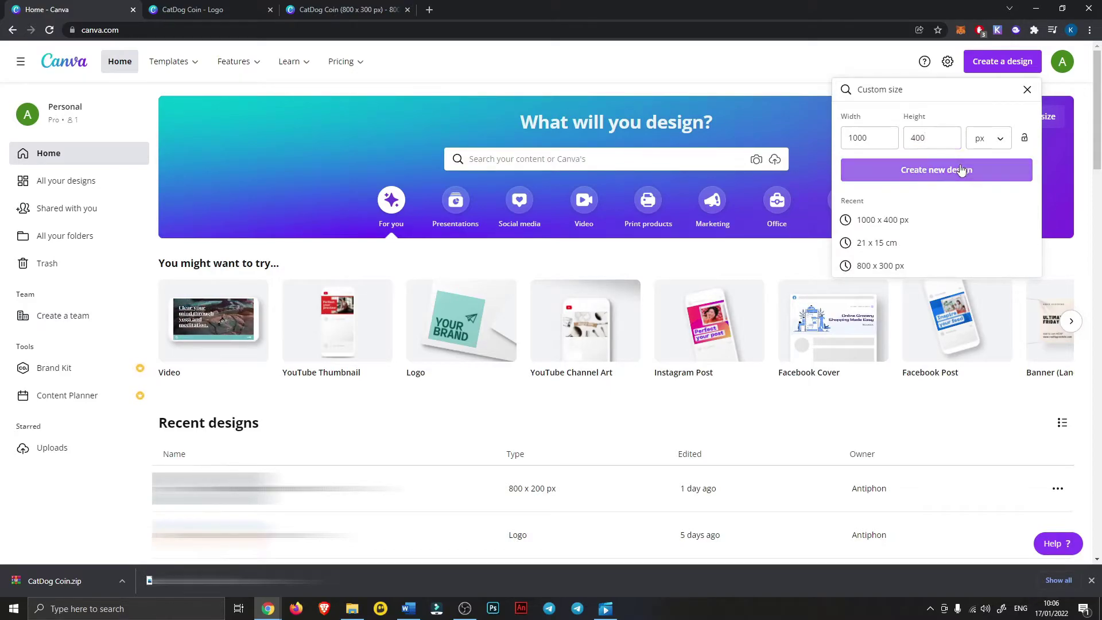
Try the Harley Indigo, minehack and another banner template on the canvas
scroll(154, 209, "down", 6)
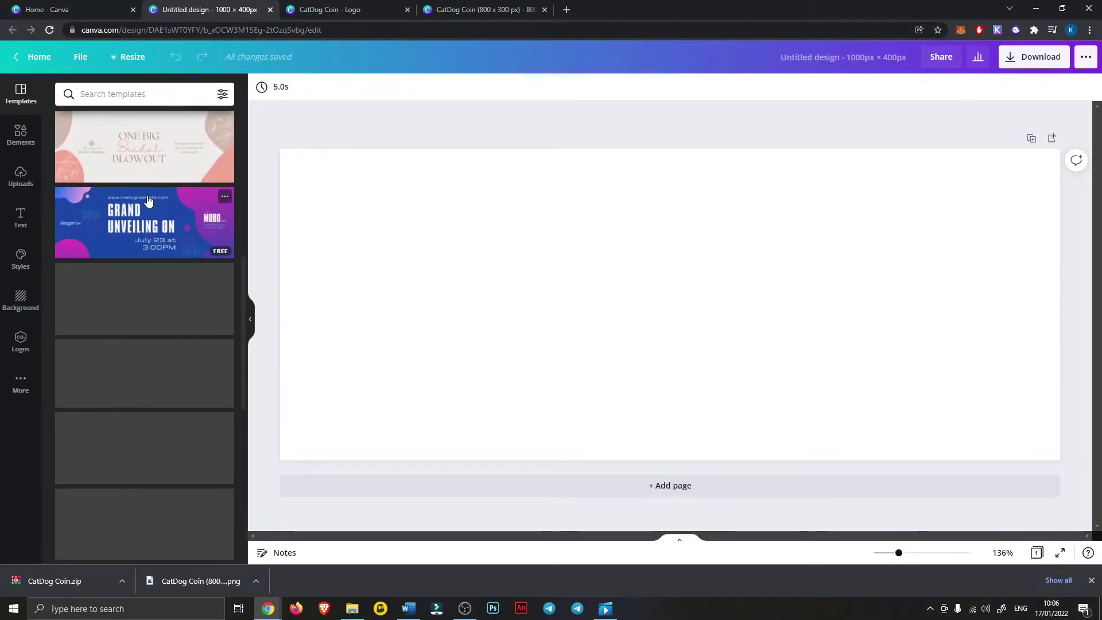
scroll(158, 210, "up", 3)
left_click(161, 241)
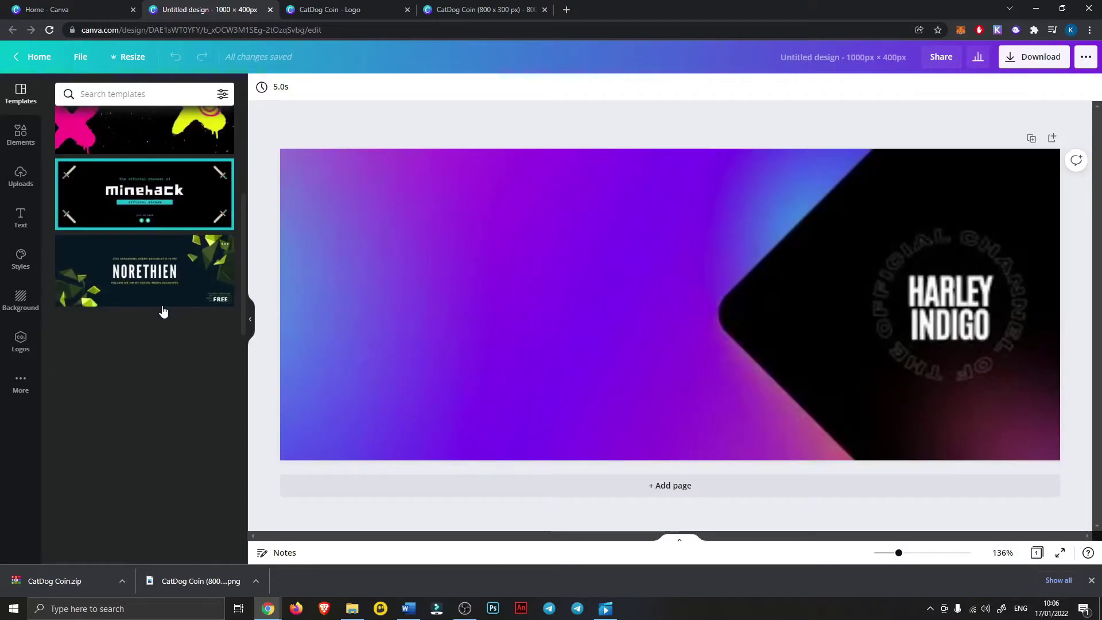
left_click(152, 205)
scroll(154, 218, "down", 10)
left_click(155, 223)
Apply the pink Offline space template and delete its OFFLINE headline and subtitle
left_click(167, 241)
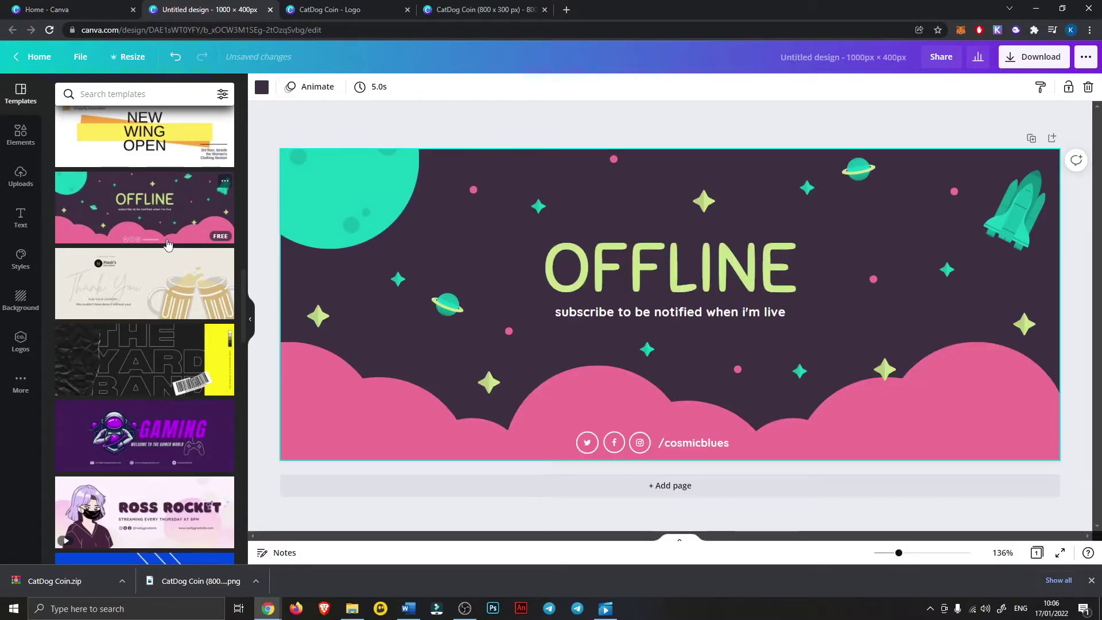
scroll(168, 245, "down", 5)
left_click(637, 275)
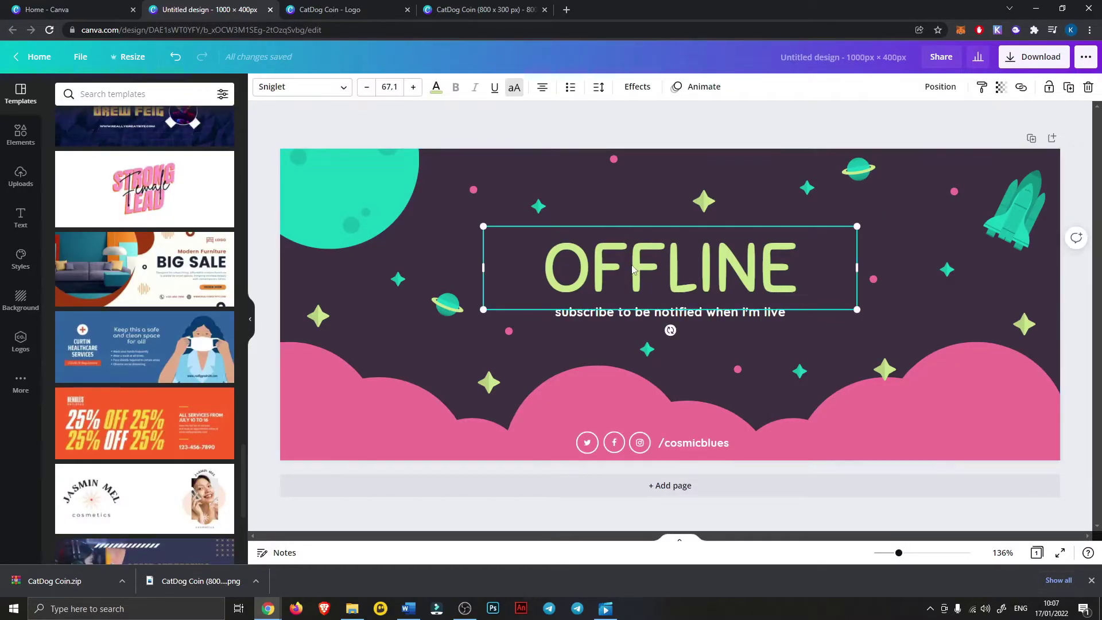
key("Delete")
left_click(657, 318)
key("Delete")
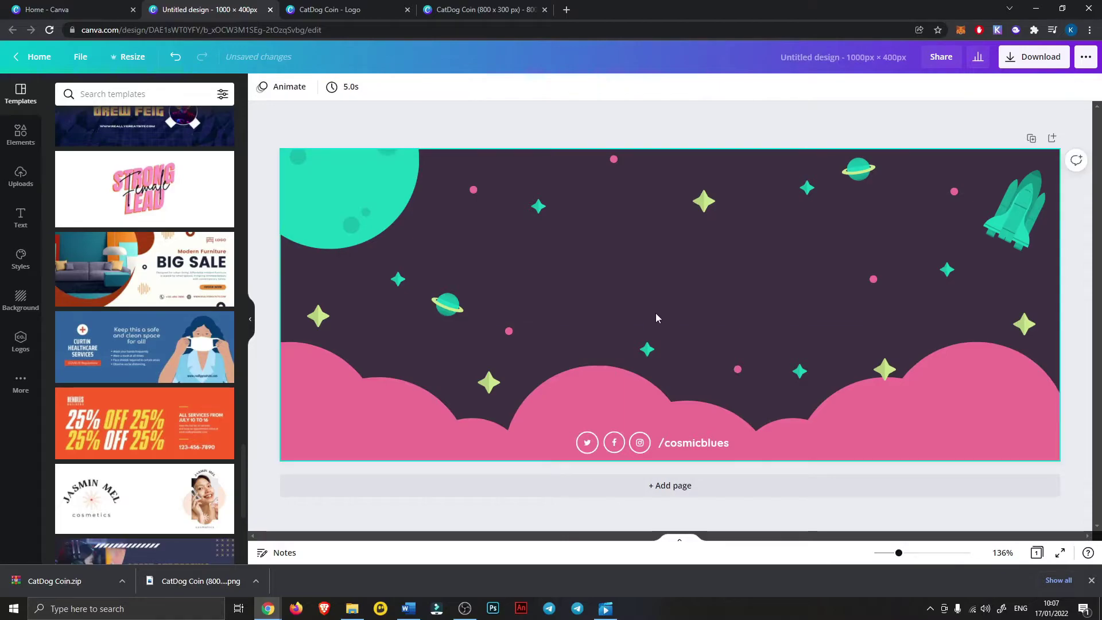
Copy the logo graphic and title from the 800 x 300 design and paste them into the banner
left_click(459, 9)
left_click_drag(298, 174, 1061, 456)
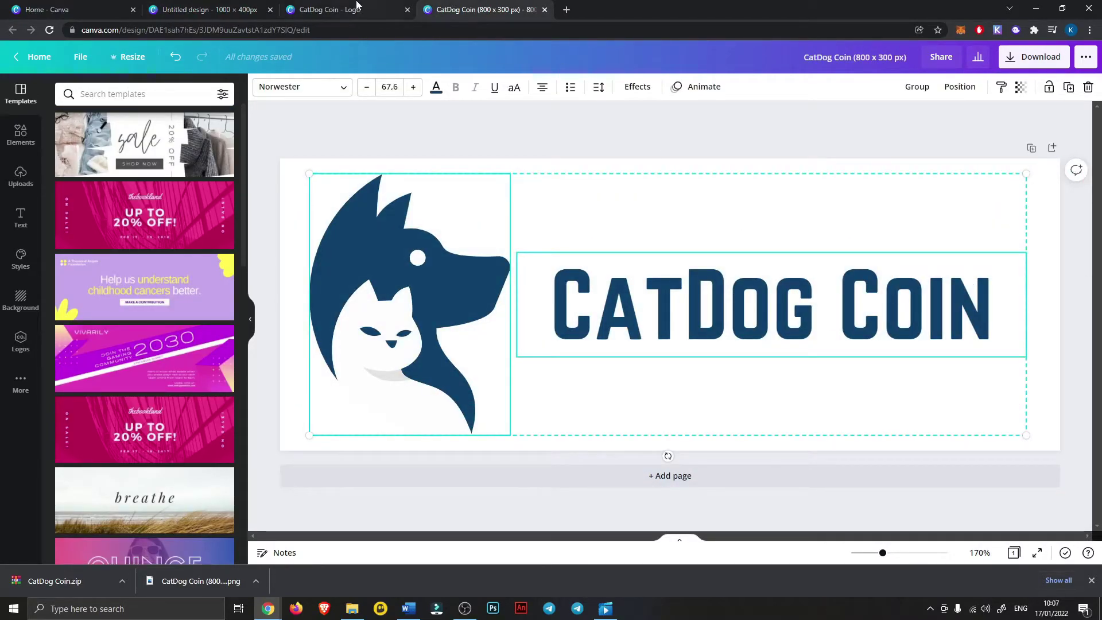
left_click(356, 5)
left_click(172, 9)
key("ctrl+v")
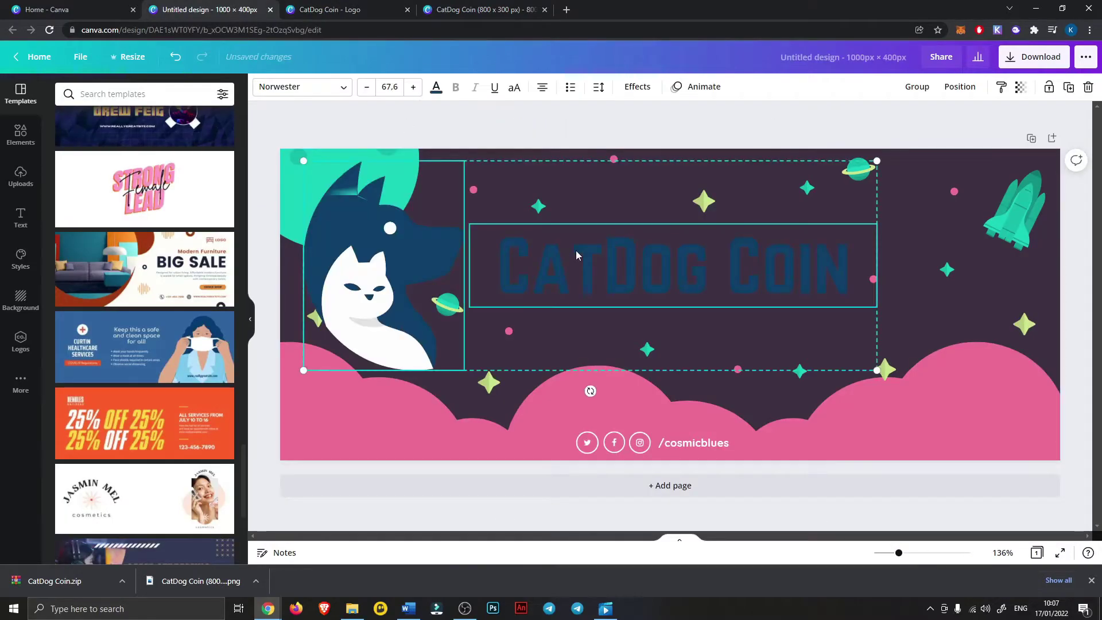
Make the moon and small dots white and the background light blue
left_click(345, 195)
left_click(262, 87)
left_click(216, 322)
left_click(21, 299)
left_click(57, 128)
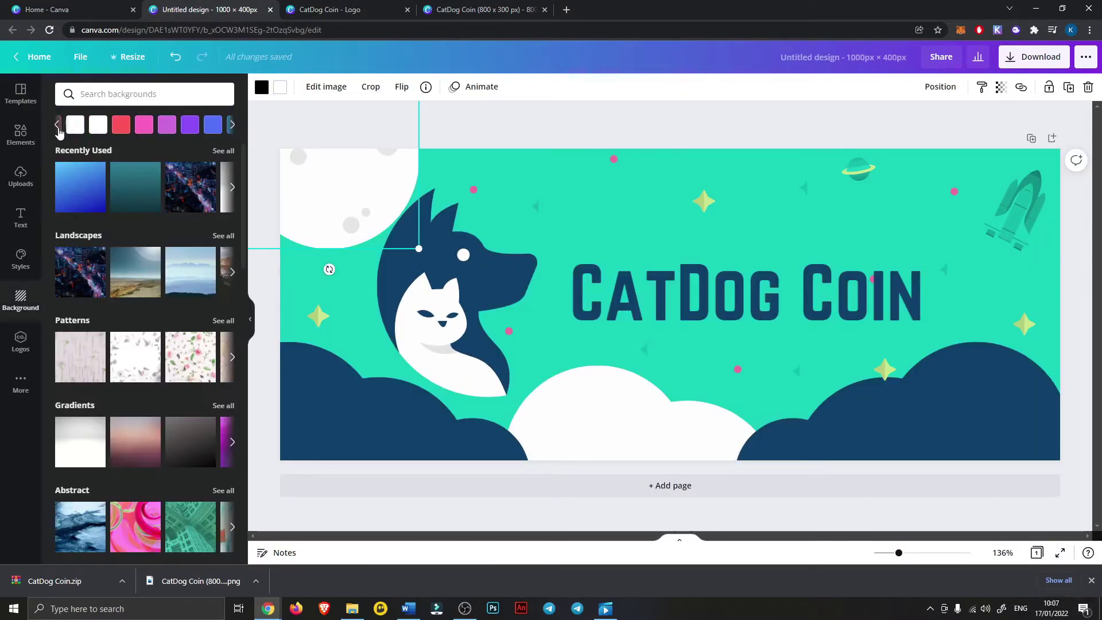
left_click(65, 124)
left_click(509, 331)
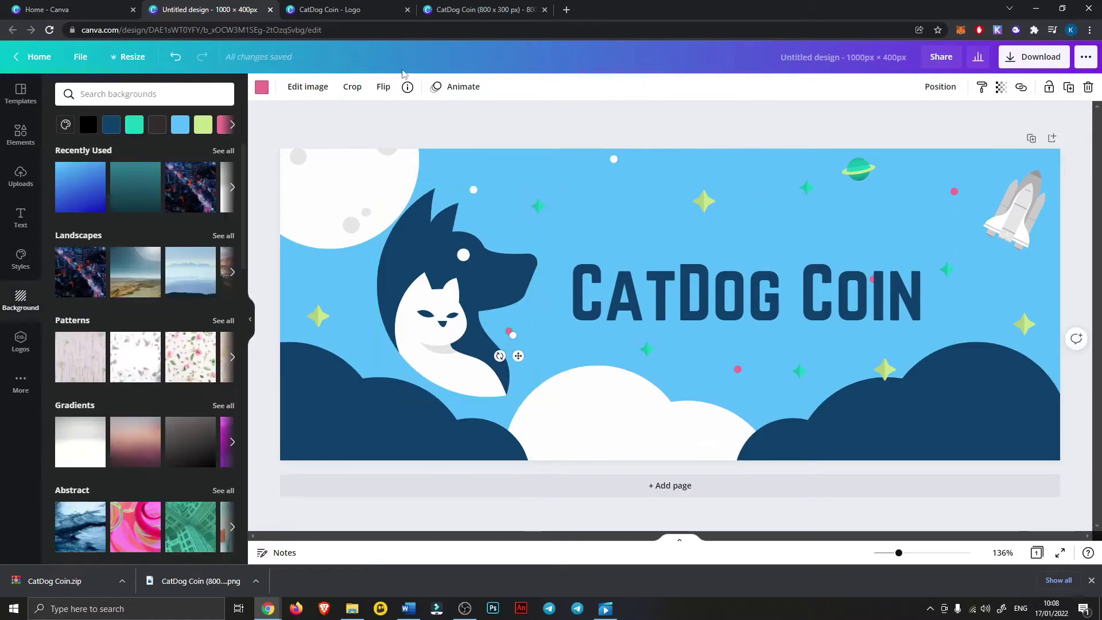
left_click(897, 217)
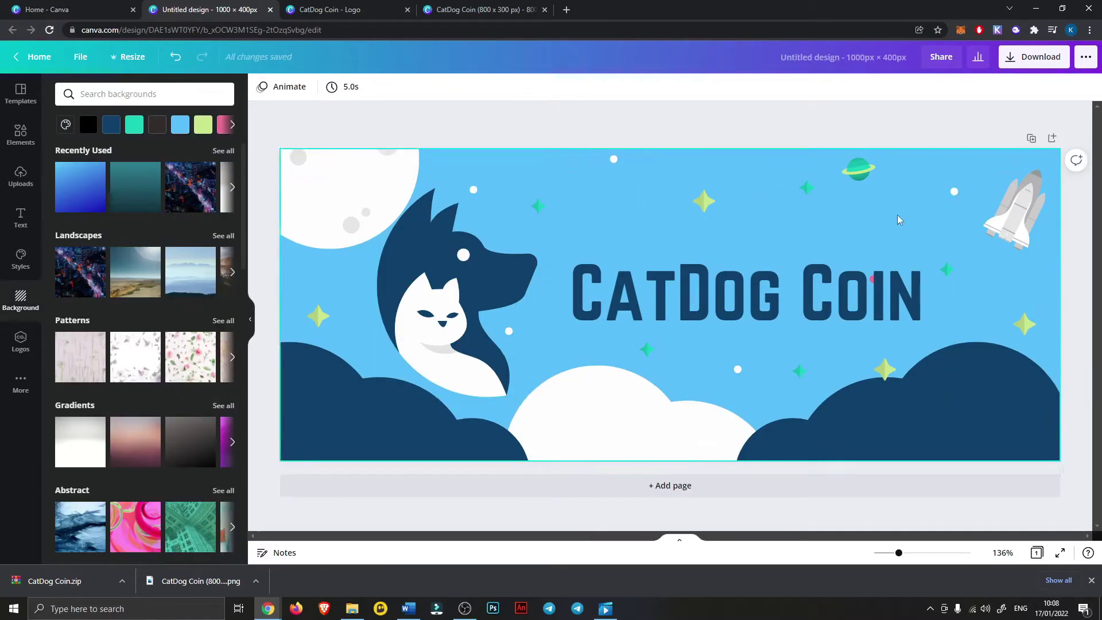
Give the CatDog Coin title a Lift effect at intensity 36
left_click(724, 315)
left_click(636, 86)
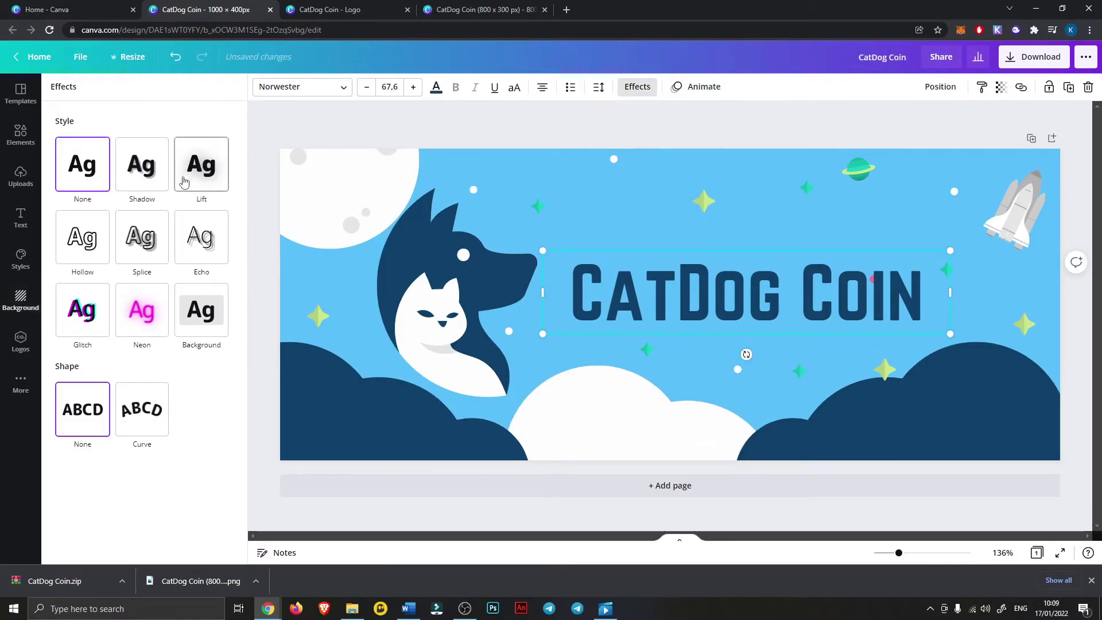
left_click(184, 181)
left_click_drag(144, 241, 119, 240)
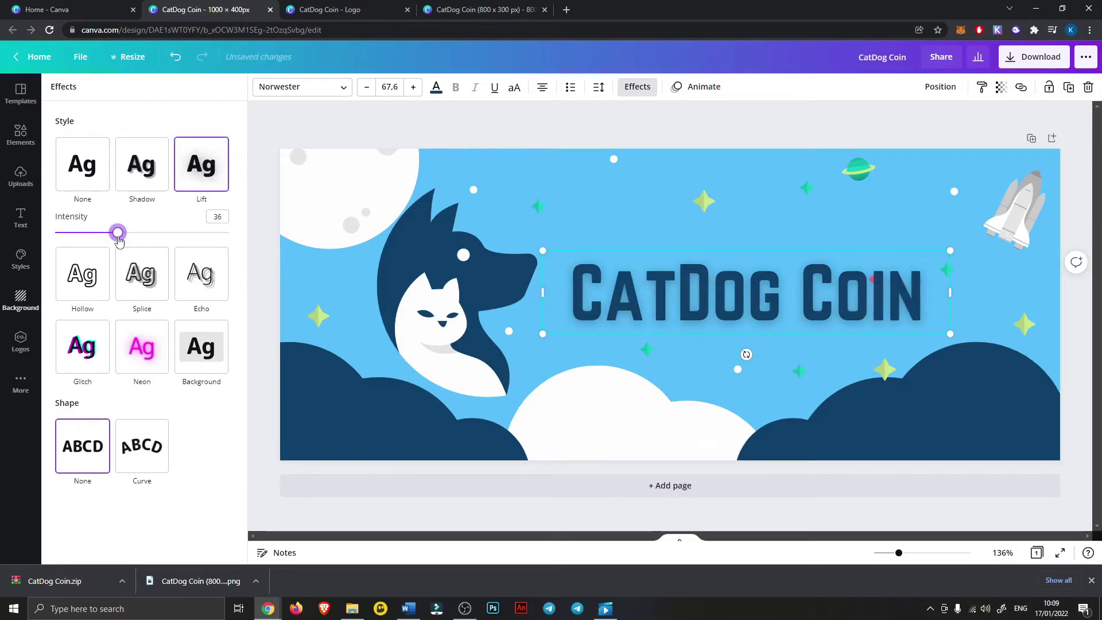
left_click(637, 87)
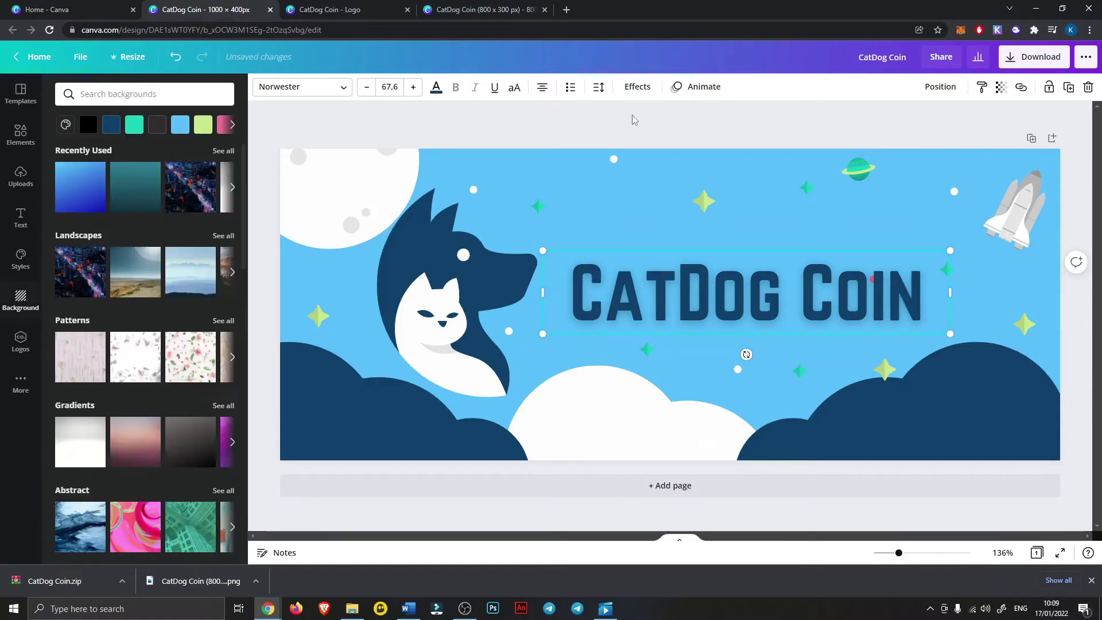
key("Escape")
Give the banner page the slide-in Rise animation
left_click(606, 306)
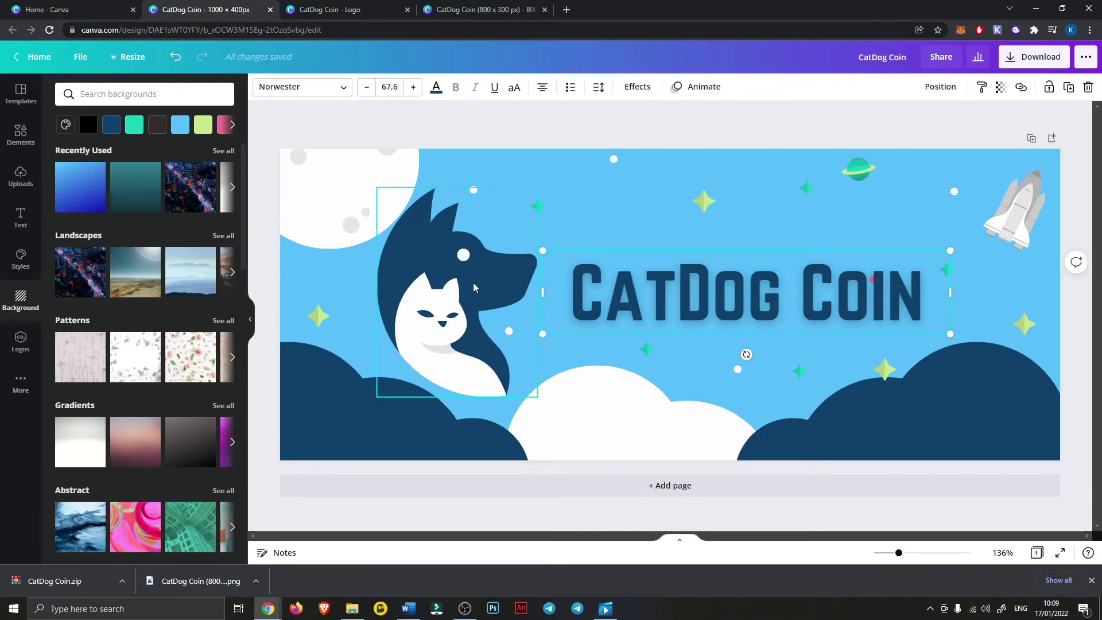
left_click(494, 282, "shift")
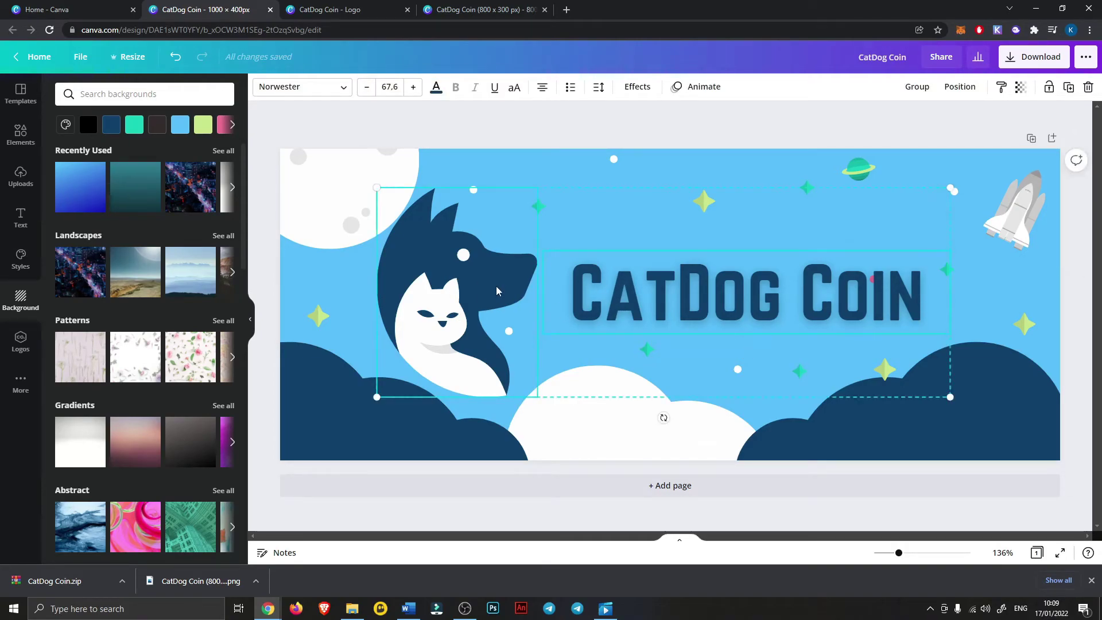
left_click(703, 87)
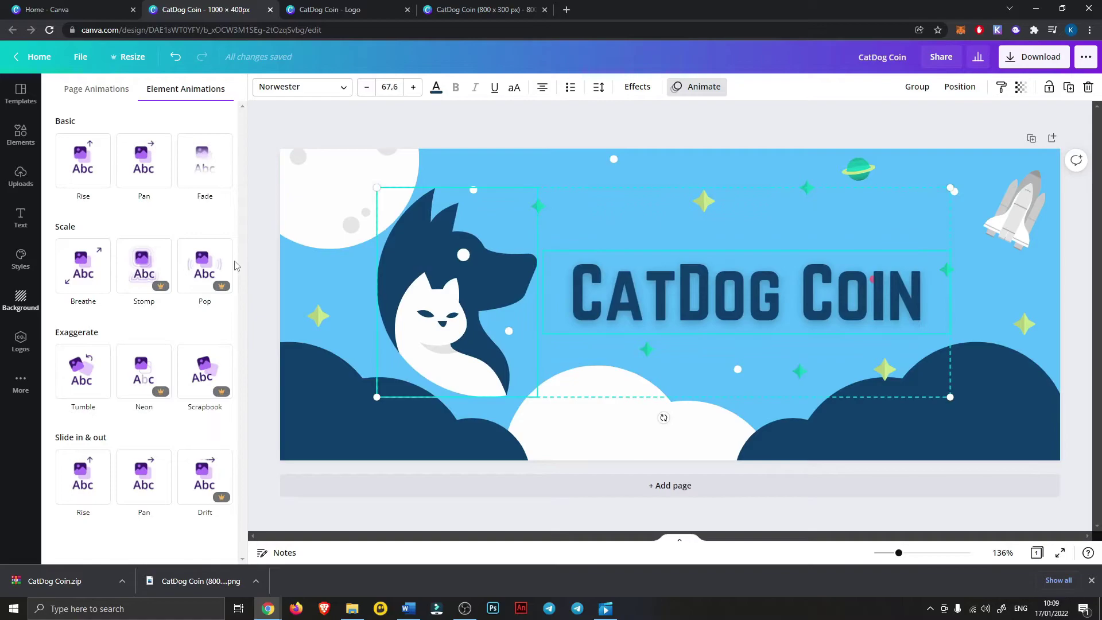
left_click(277, 281)
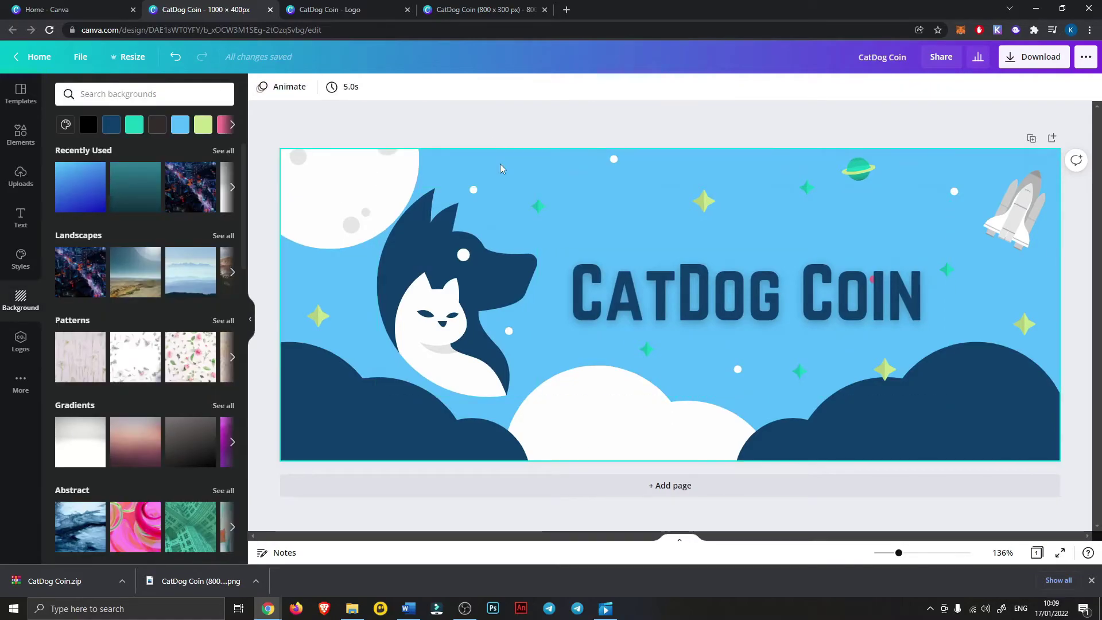
left_click(284, 87)
scroll(80, 517, "down", 2)
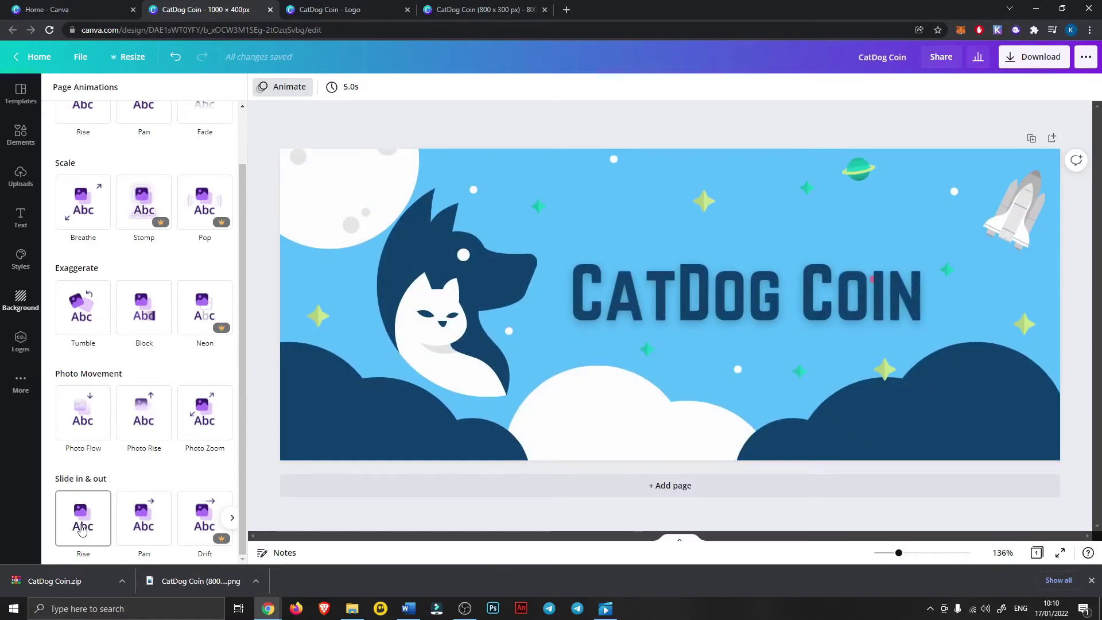
left_click(81, 529)
Select the cat-dog logo and CatDog Coin title together to give them the Pop animation
left_click(484, 279)
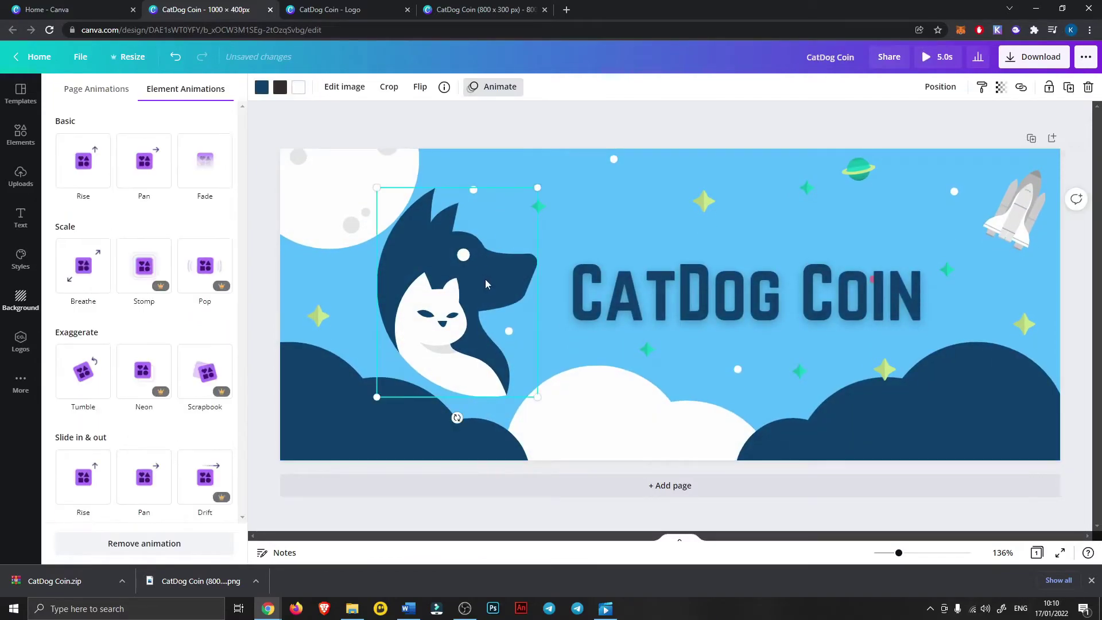
left_click(641, 281, "shift")
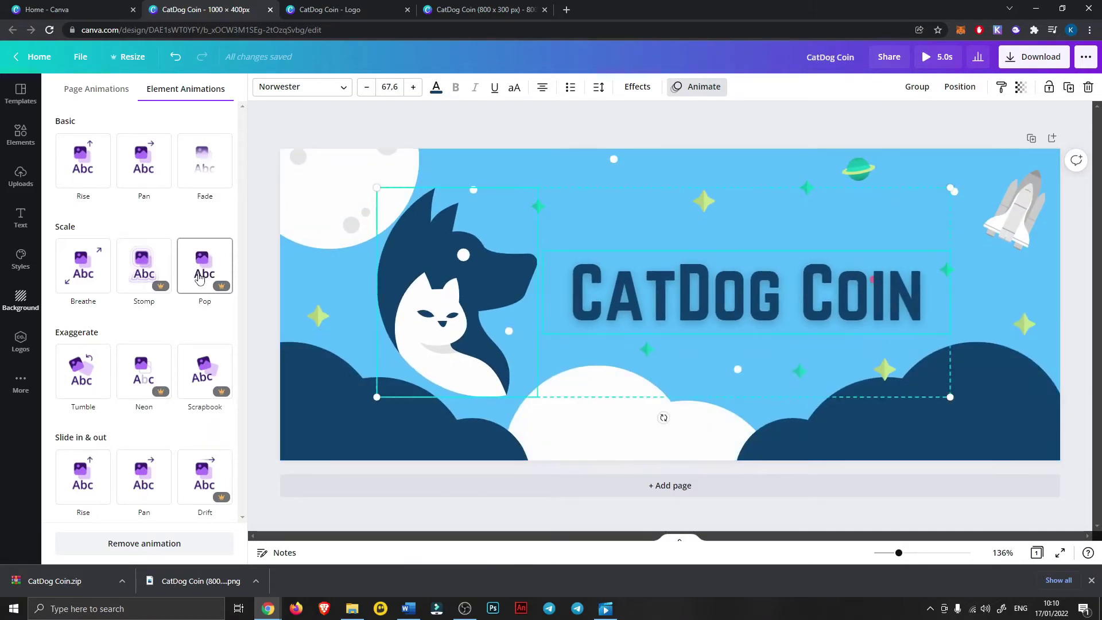
left_click(593, 213)
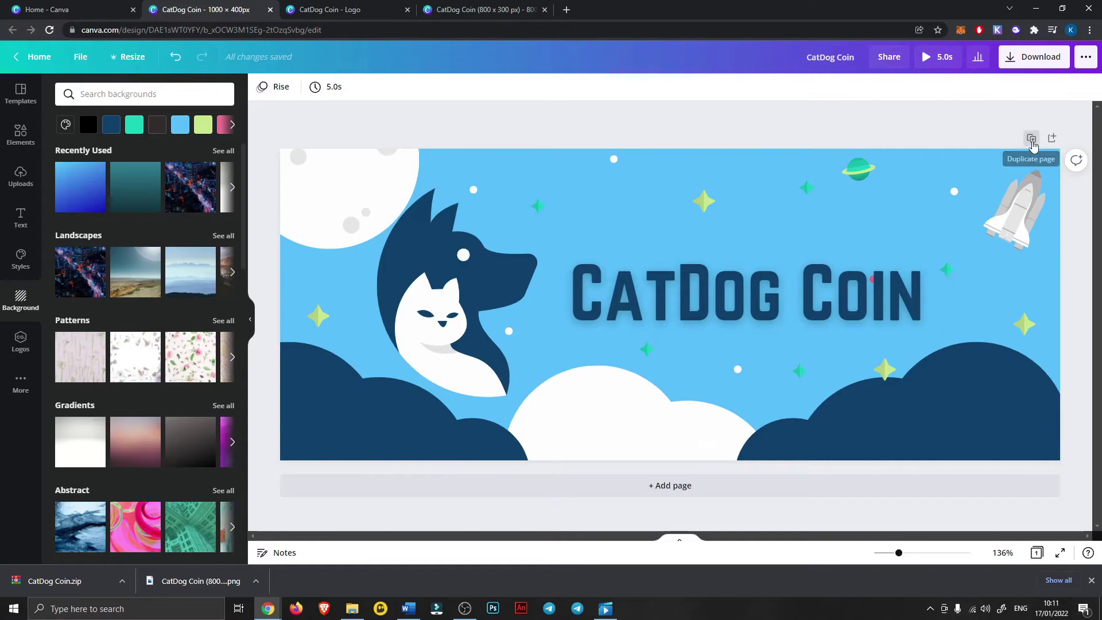
Duplicate the page, delete its logo and retitle it '5% REWARDS'
left_click(1031, 139)
scroll(637, 259, "up", 4)
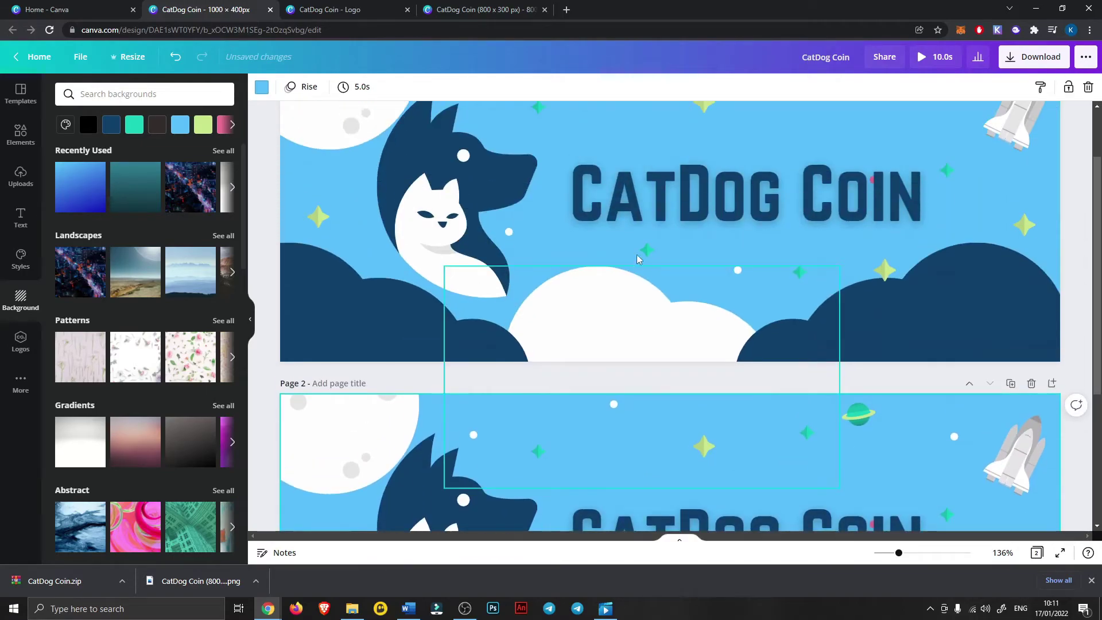
left_click(631, 195)
left_click(448, 189)
key("Delete")
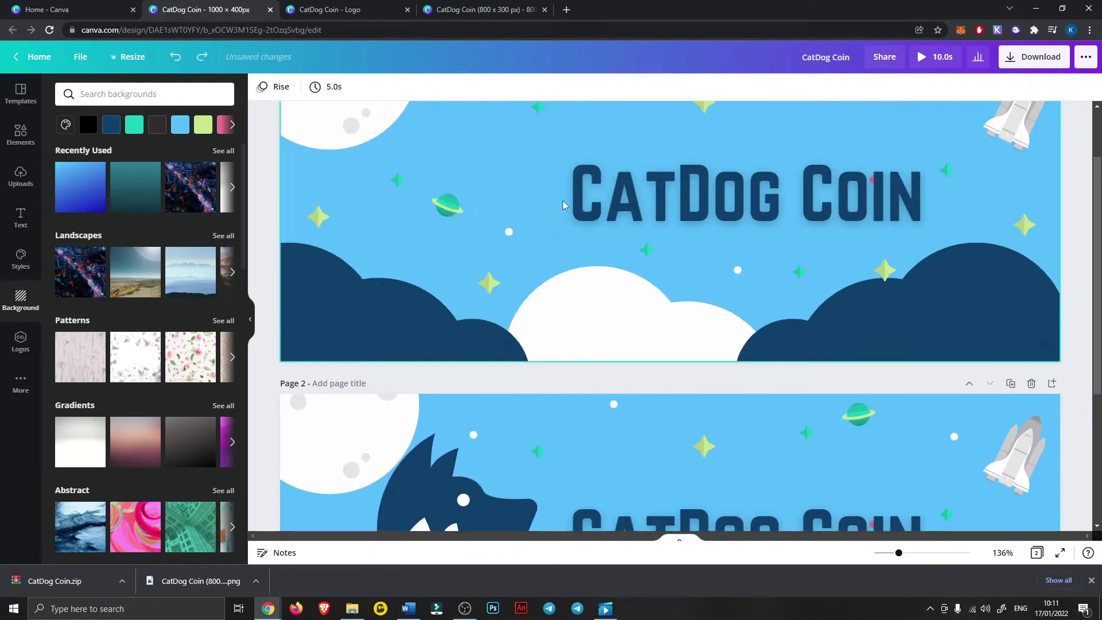
left_click_drag(655, 204, 543, 198)
double_click(543, 198)
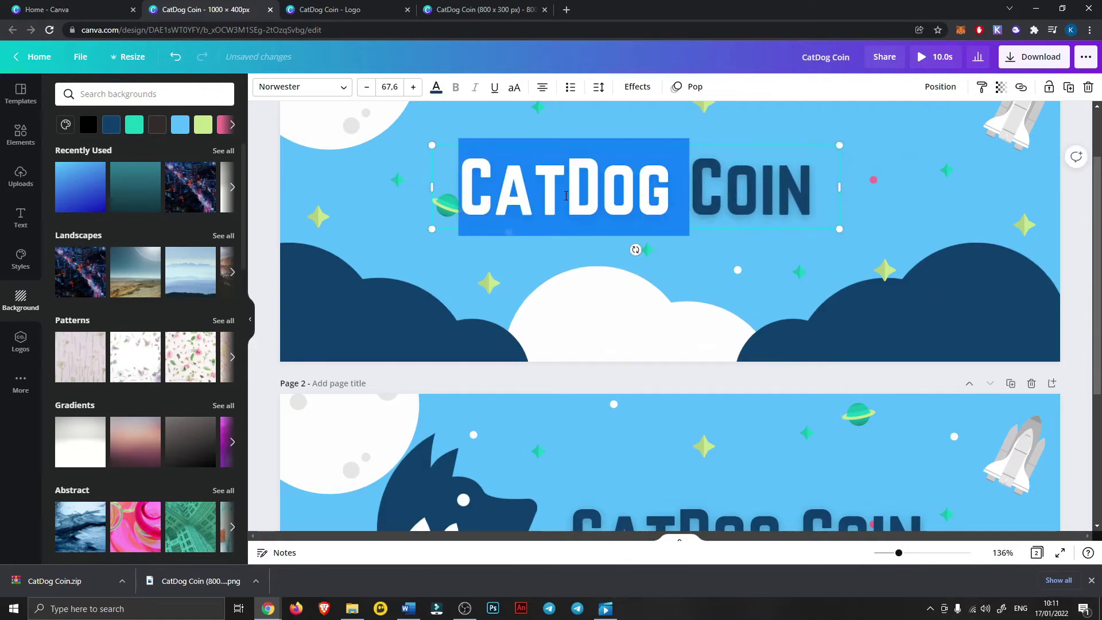
key("ctrl+a")
key("BackSpace")
type("5")
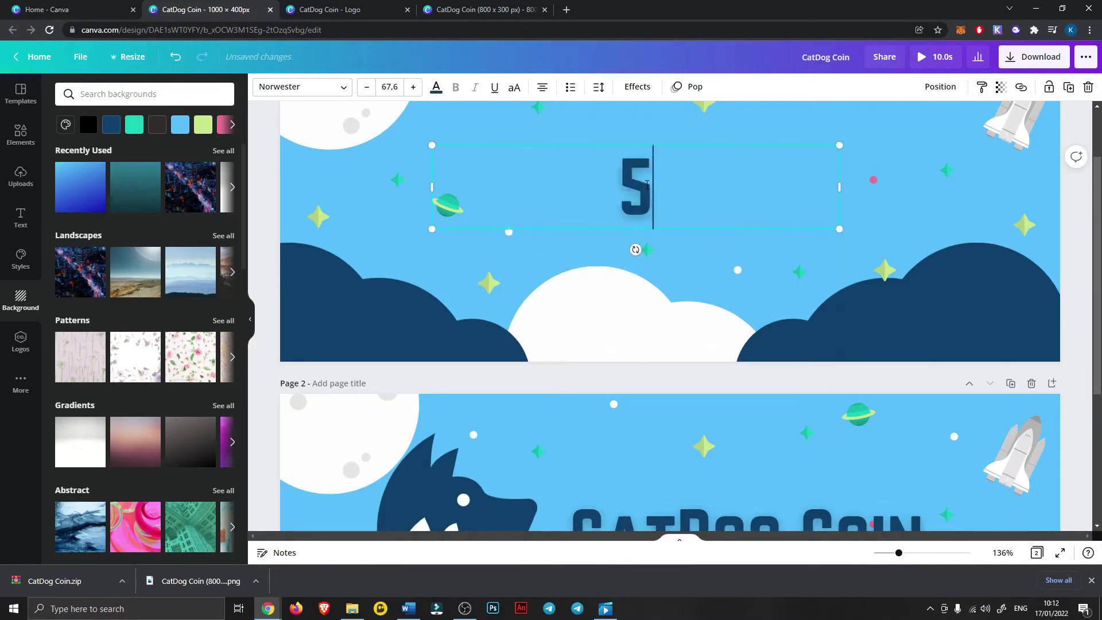
type("% REWARDS")
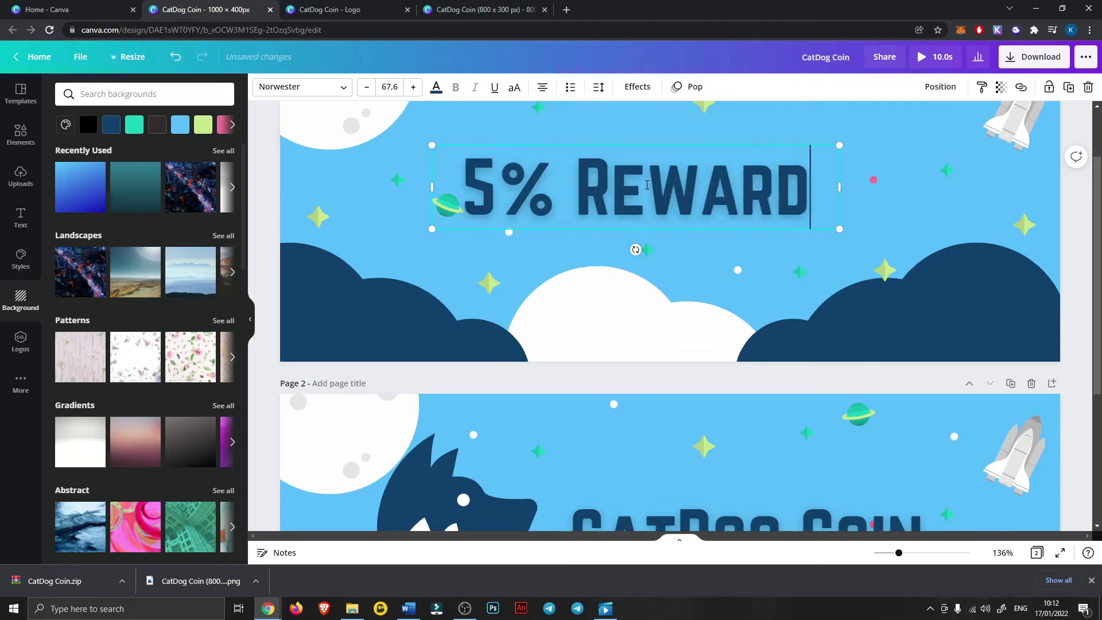
key("Escape")
Duplicate the 5% Rewards page and retype its title as 'GREAT COMMUNITY'
scroll(1013, 128, "up", 2)
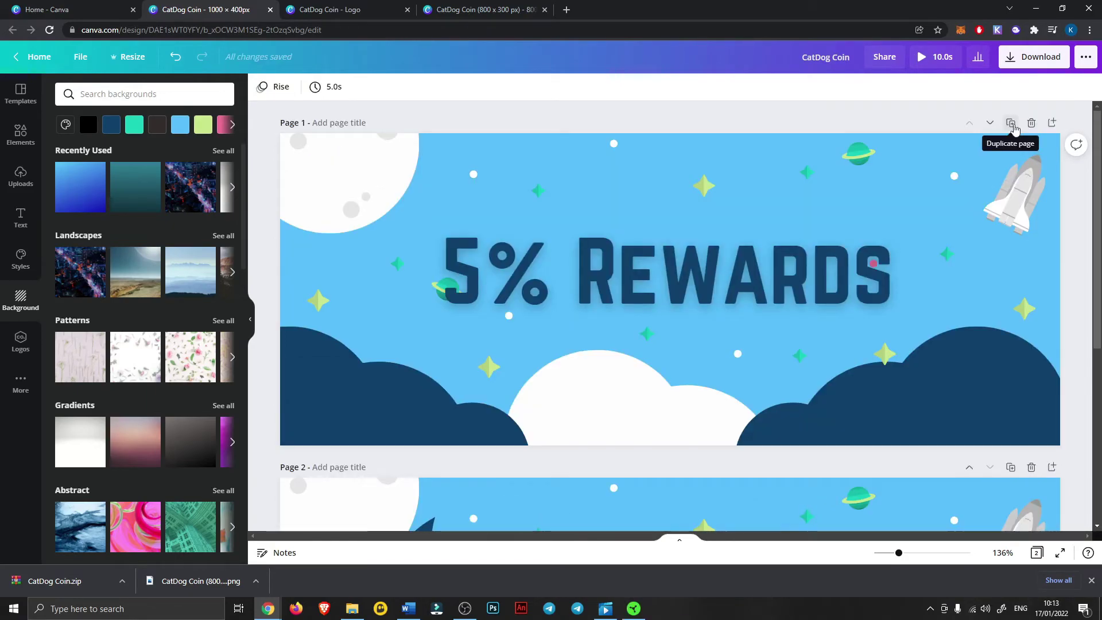
left_click(1011, 124)
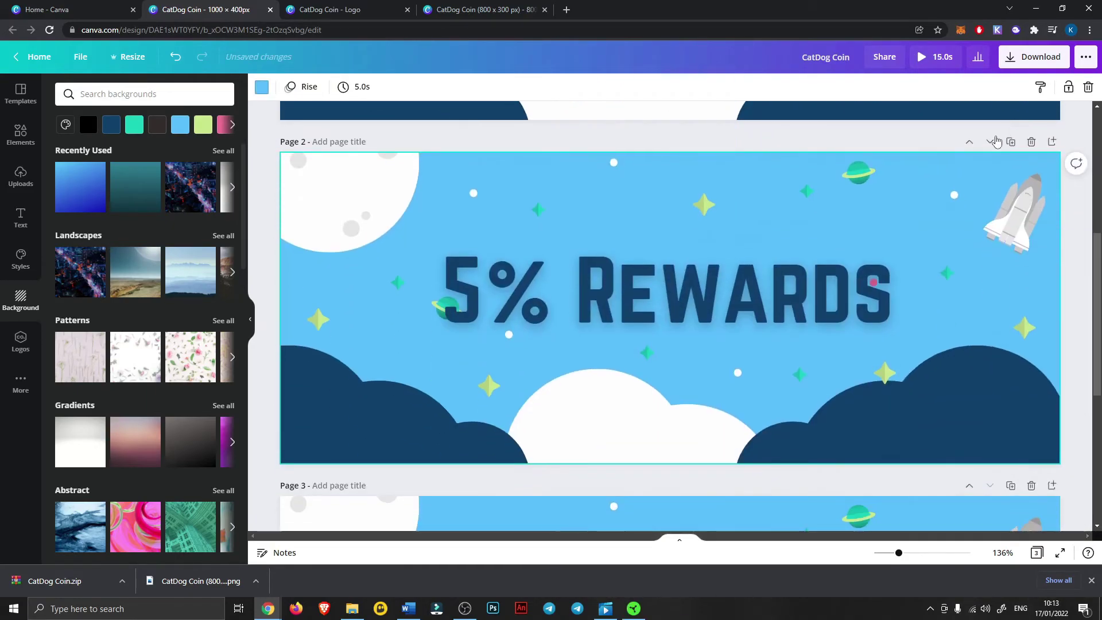
double_click(537, 296)
type("GREAT C")
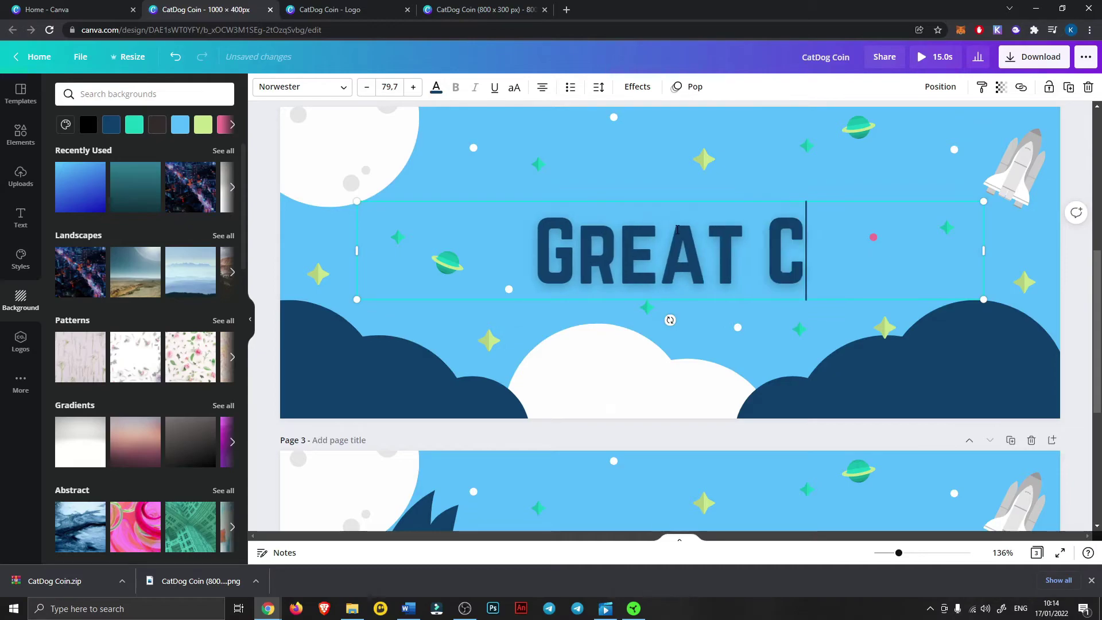
type("OMMUNIT")
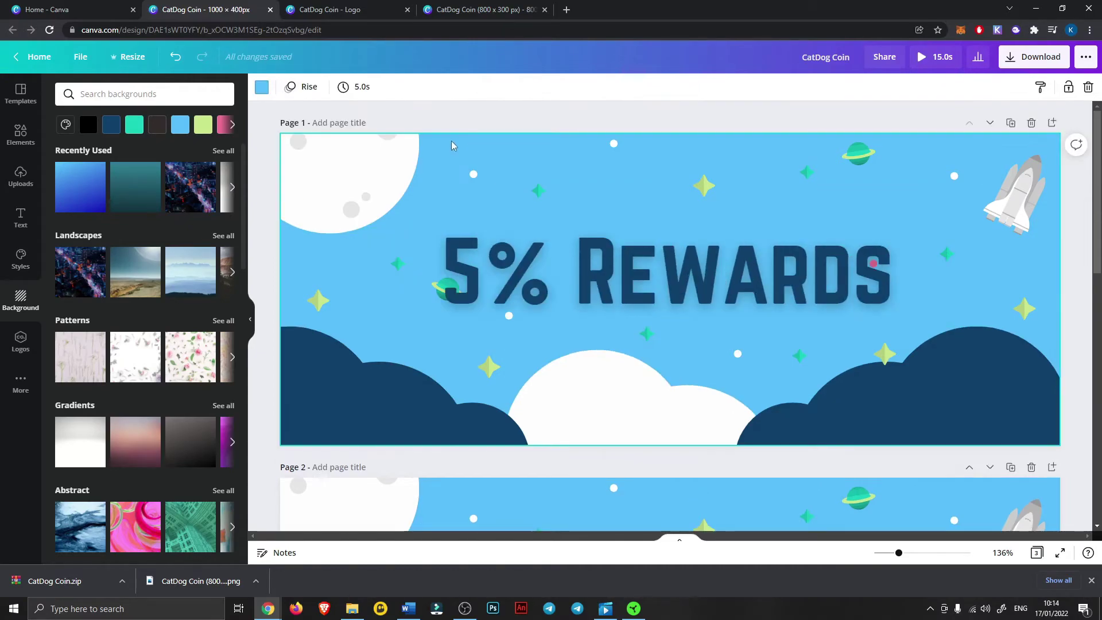
Set every page to 2.0 seconds for a 6-second banner and start the preview
left_click(334, 86)
left_click_drag(410, 126, 370, 127)
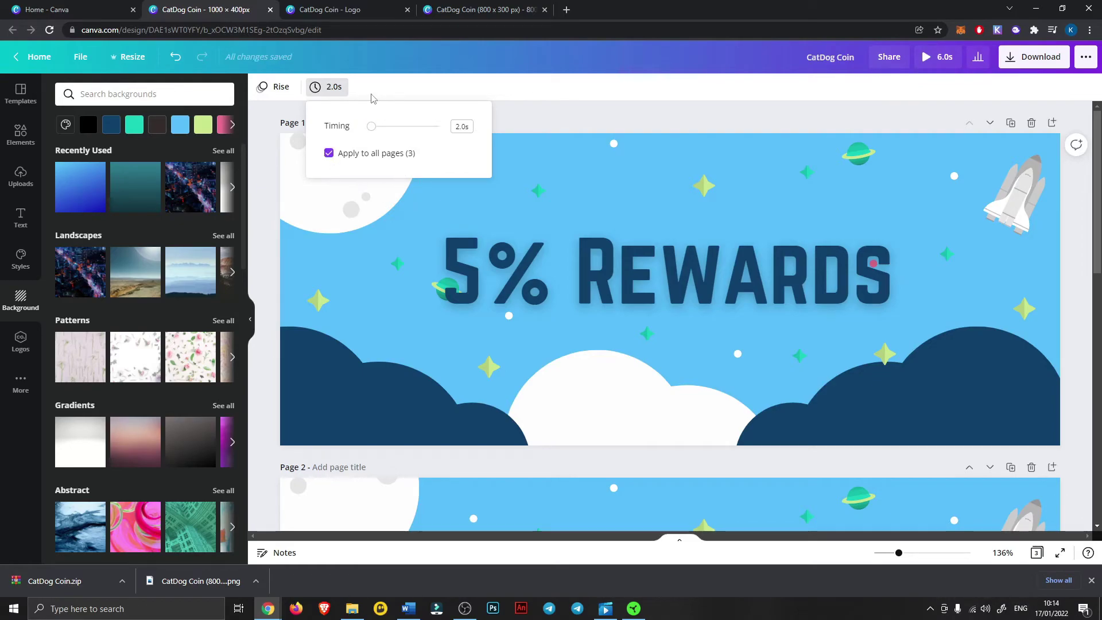
left_click(950, 55)
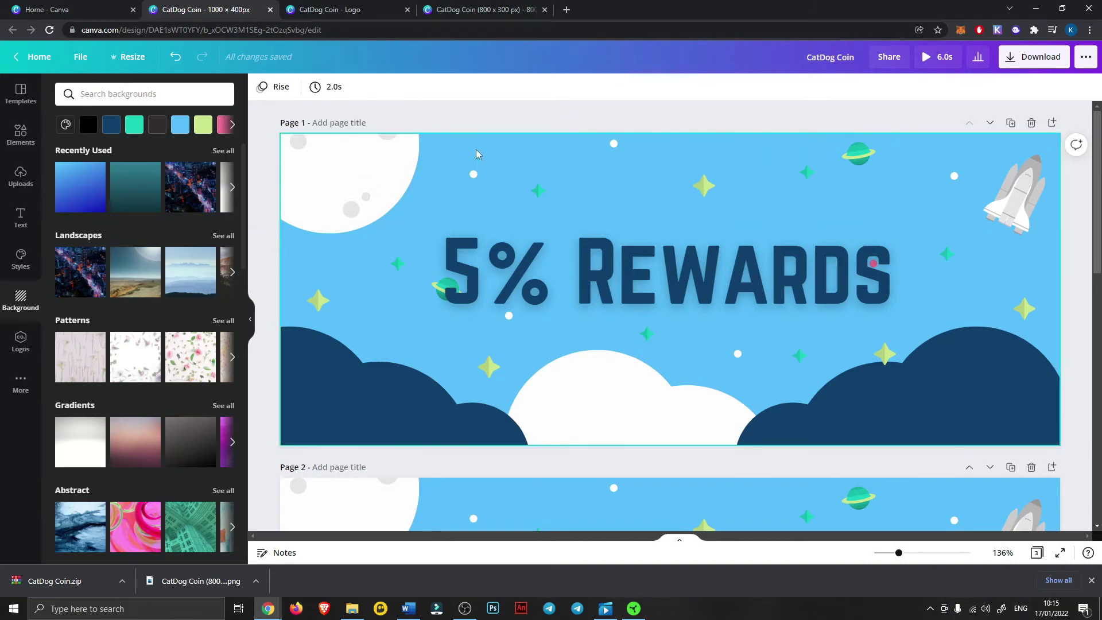
Play the banner animation full-screen to review it
left_click(452, 141)
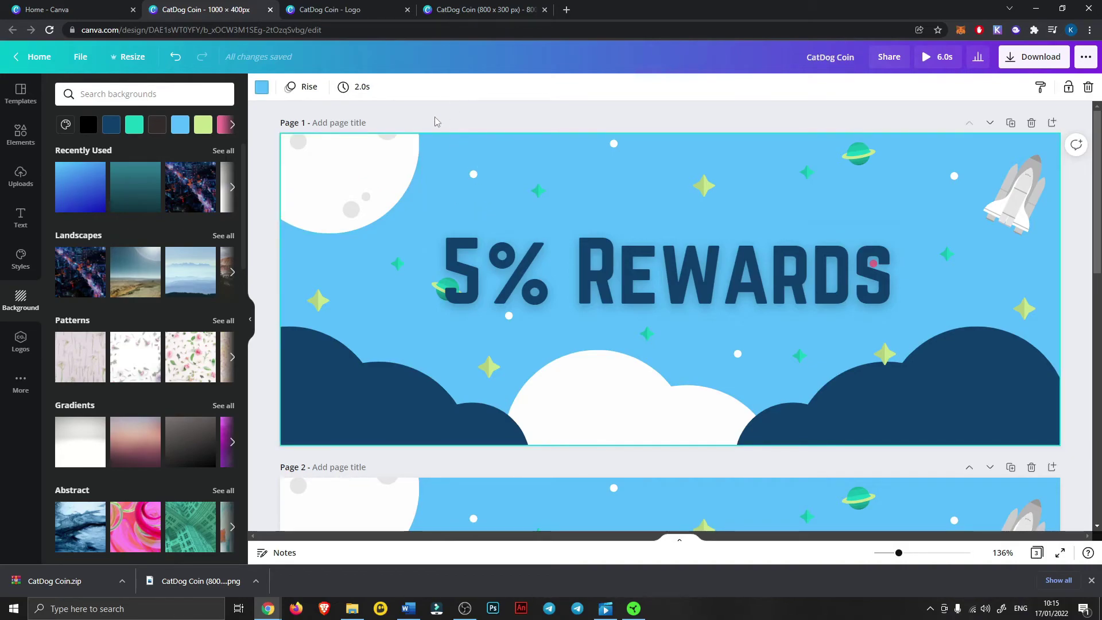
scroll(401, 138, "down", 5)
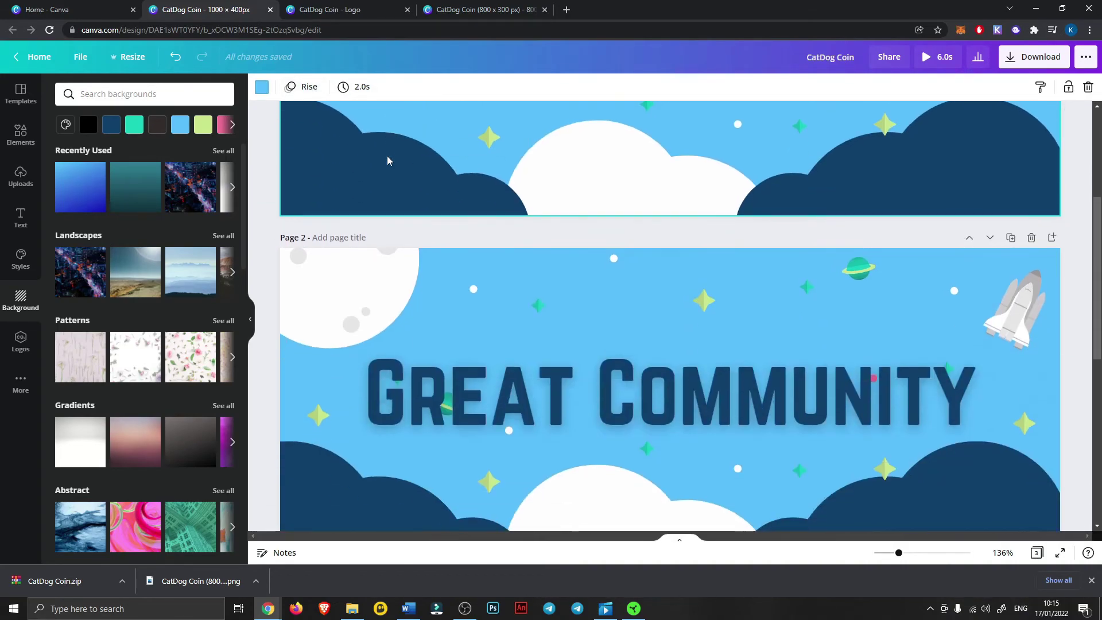
scroll(426, 151, "up", 5)
scroll(440, 172, "down", 5)
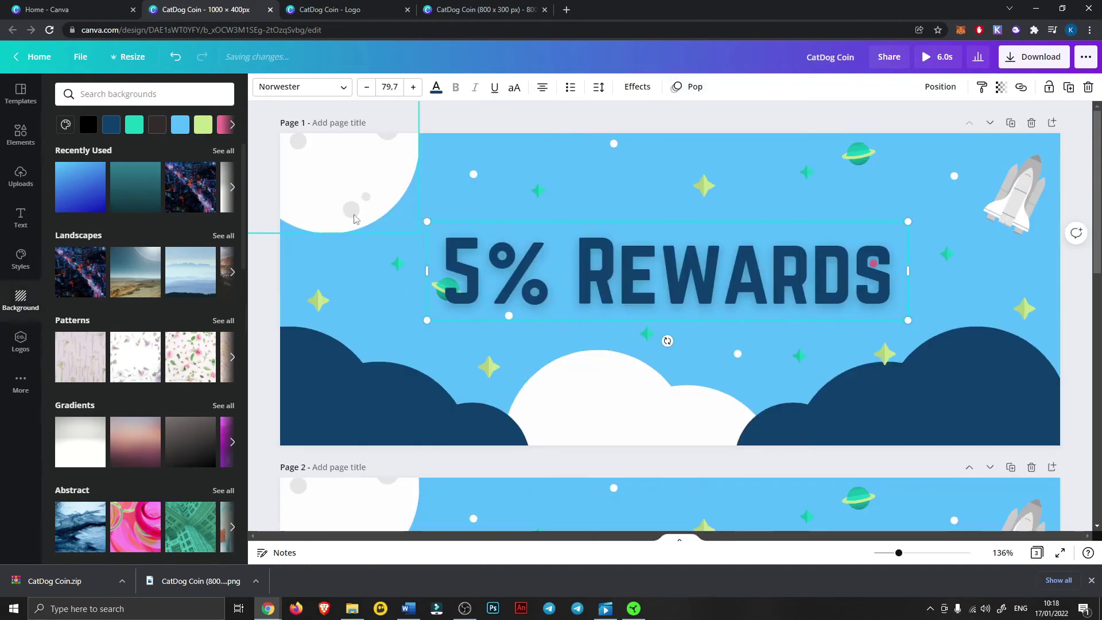
left_click(931, 66)
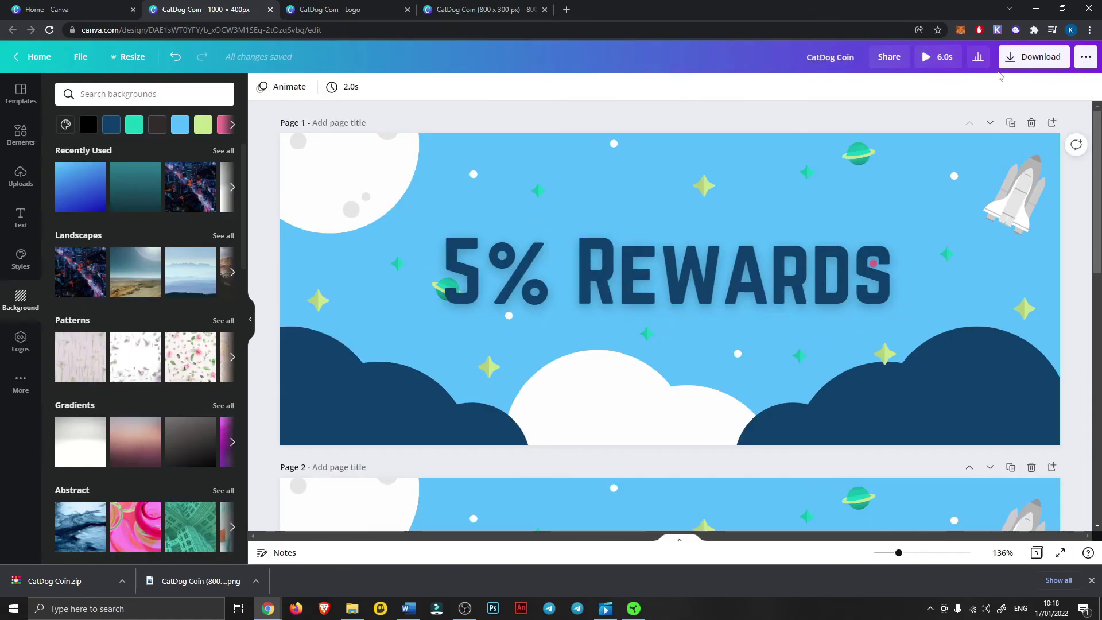
Download the animated banner as a GIF instead of MP4 Video
left_click(1017, 53)
left_click(999, 136)
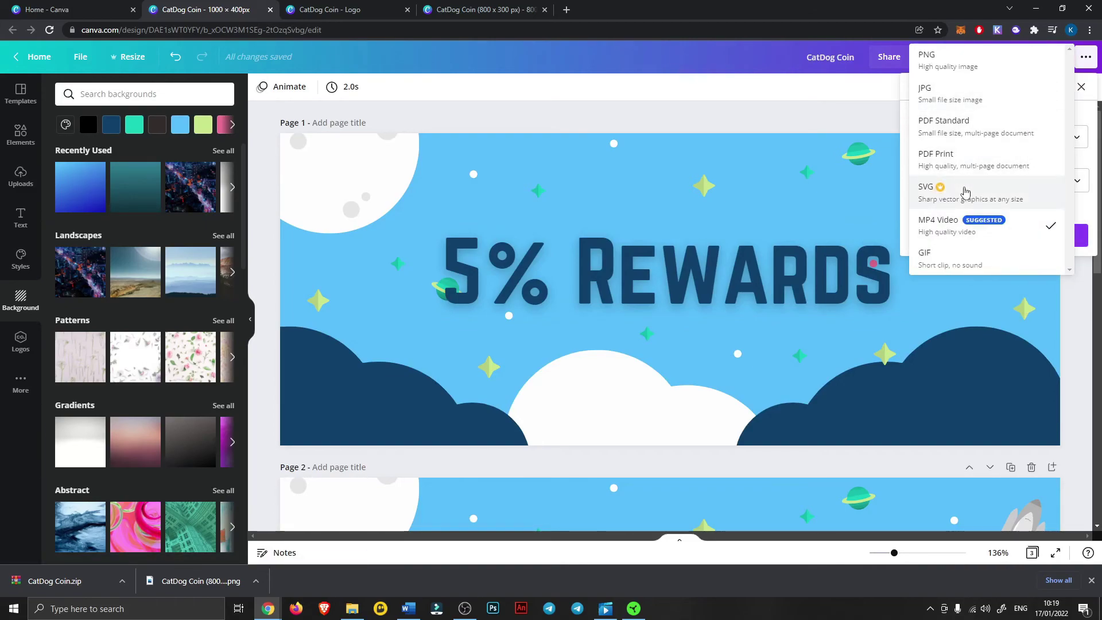
left_click(965, 188)
left_click(984, 234)
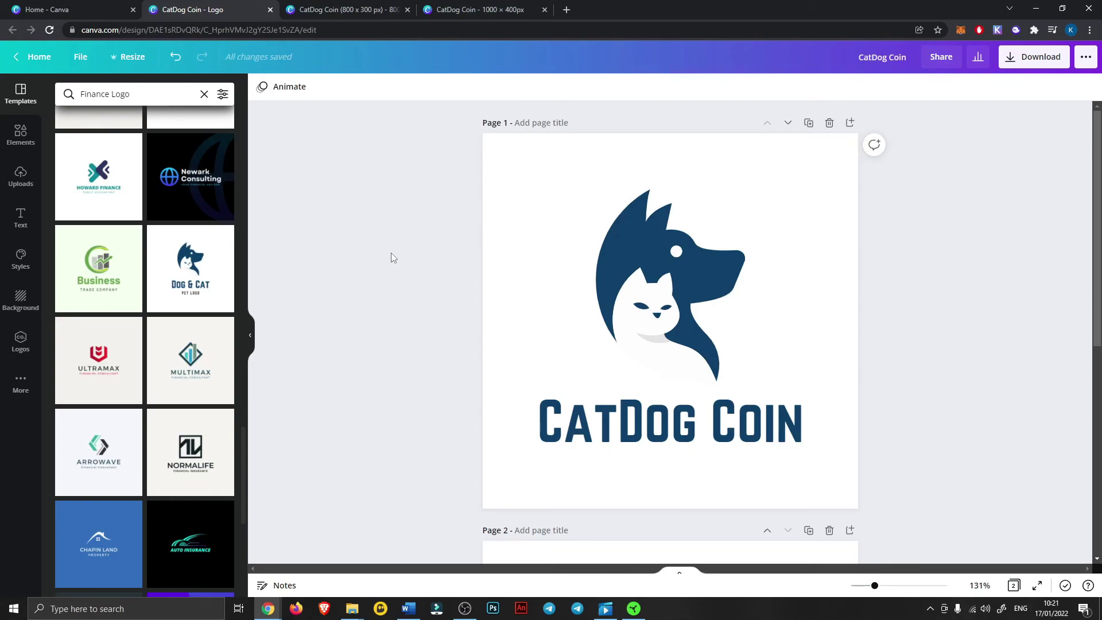
Switch from the 800×300 design back to the 1000×400 banner and preview its 6.0s animation full-screen
scroll(425, 288, "down", 5)
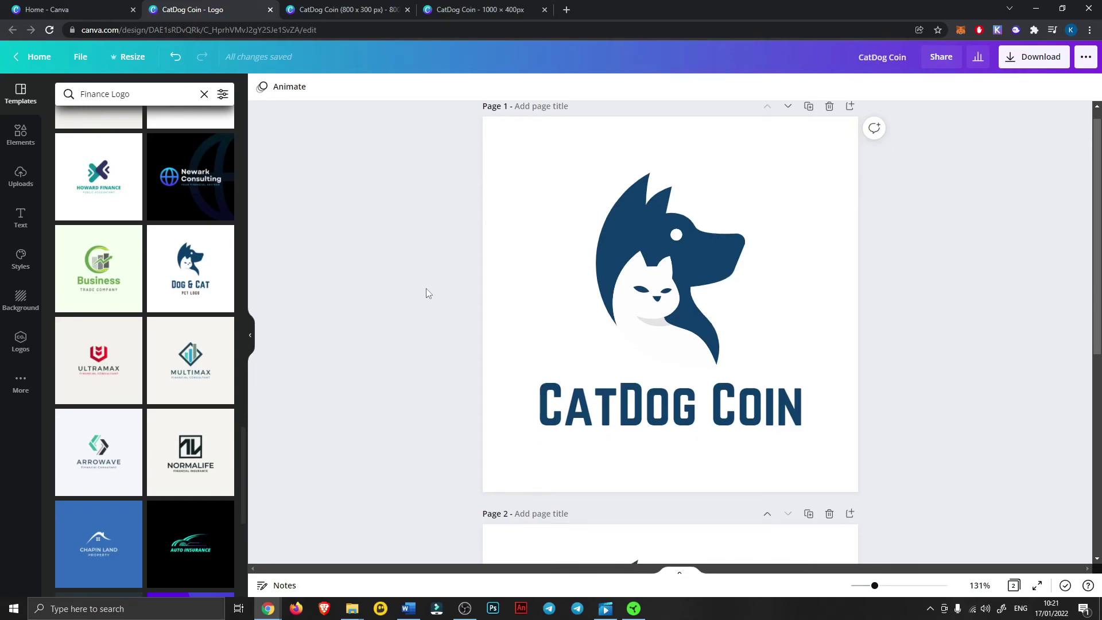
scroll(423, 284, "up", 5)
left_click(368, 9)
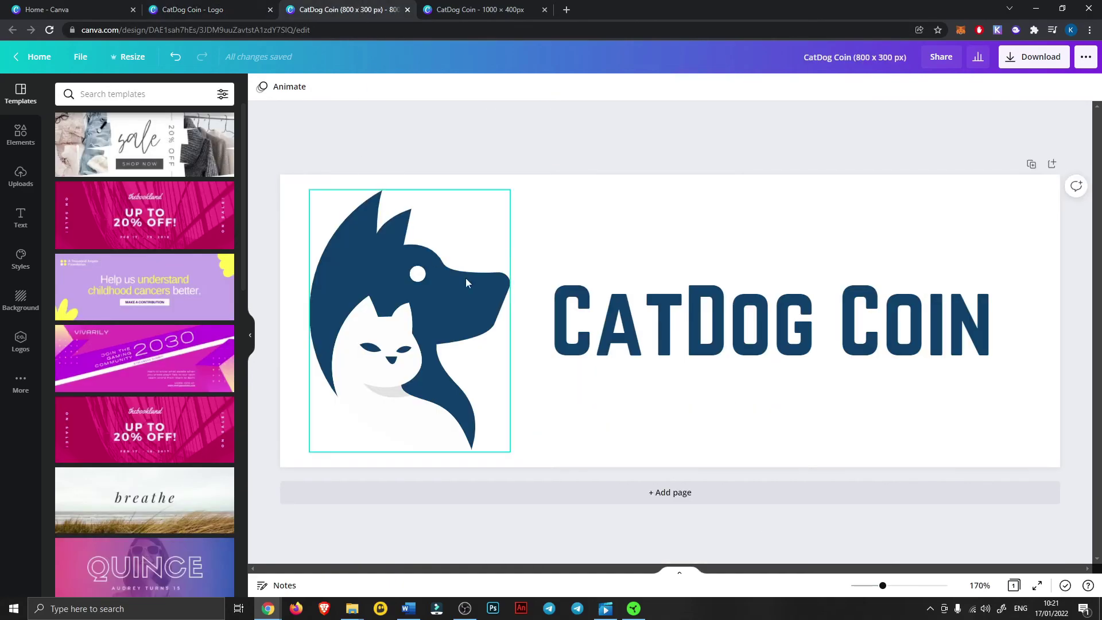
left_click(451, 9)
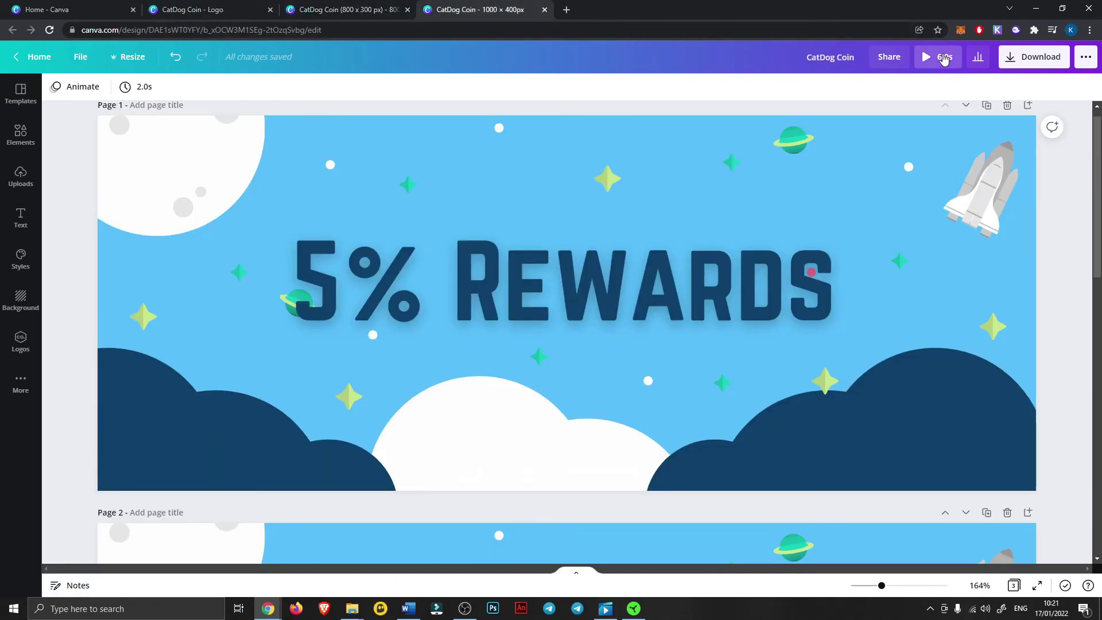
left_click(936, 56)
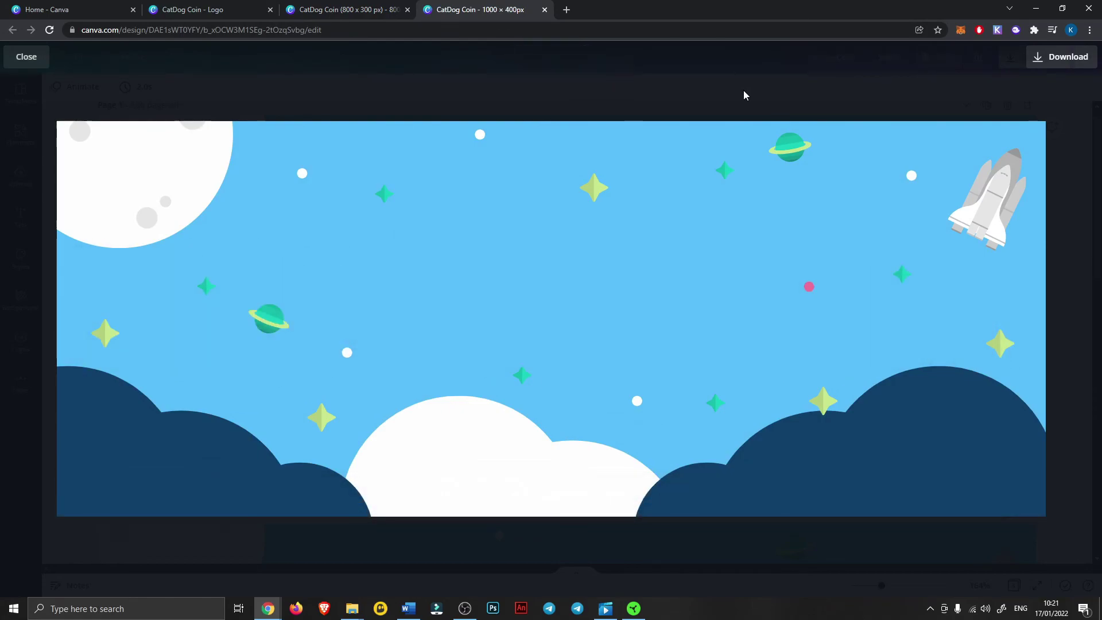
key("Escape")
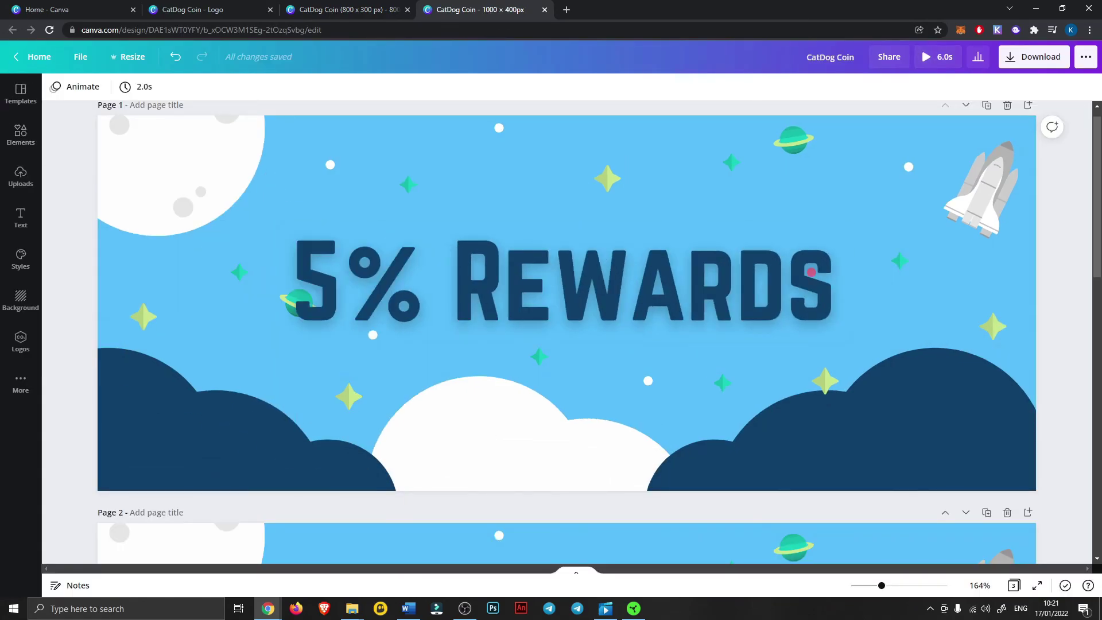